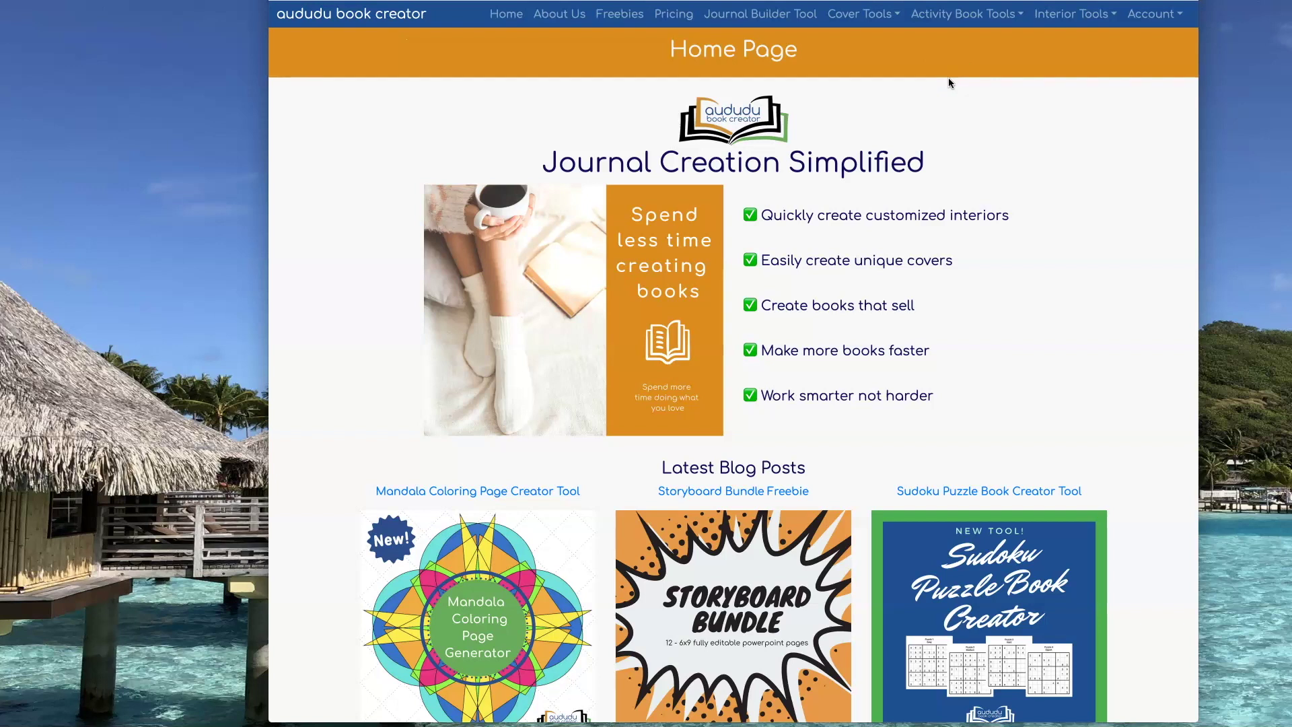
In the Dot Grid Journal Tool, set 0.1-inch dots with 0.35-inch spacing, dots color 0, filling 85% of the page.
click(1094, 14)
click(1094, 46)
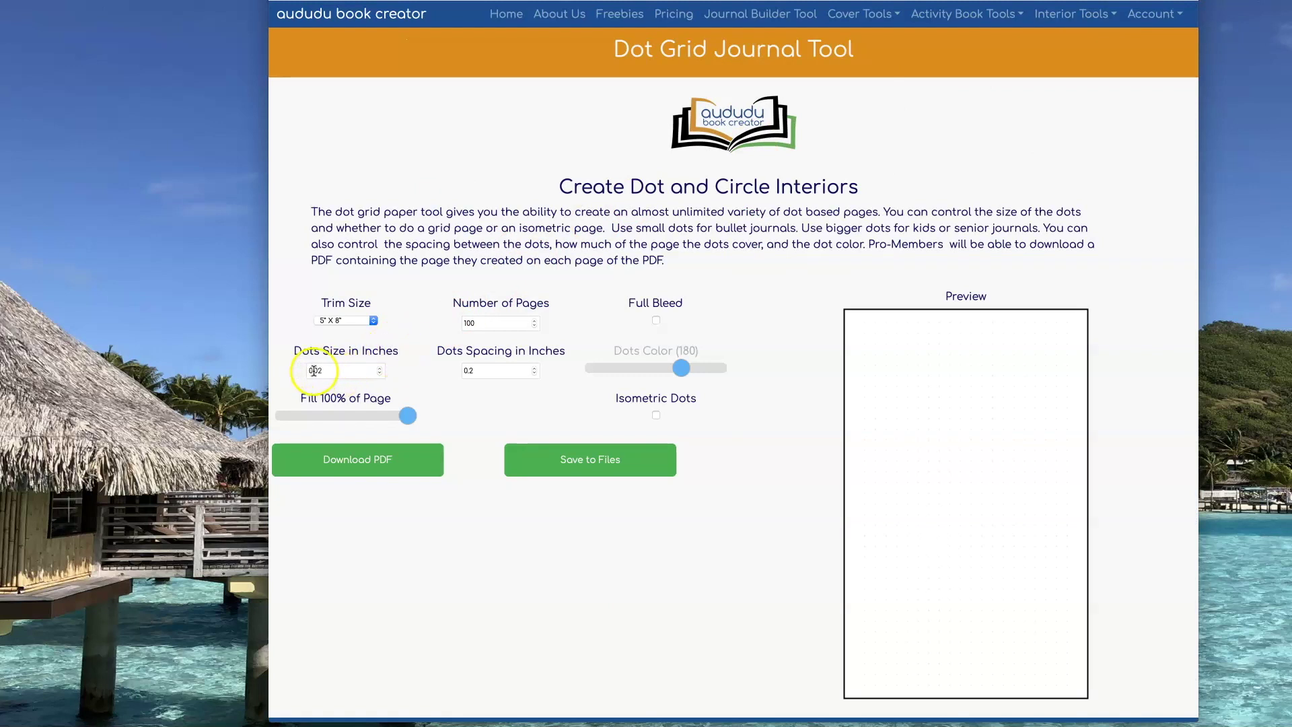
drag(311, 369, 327, 371)
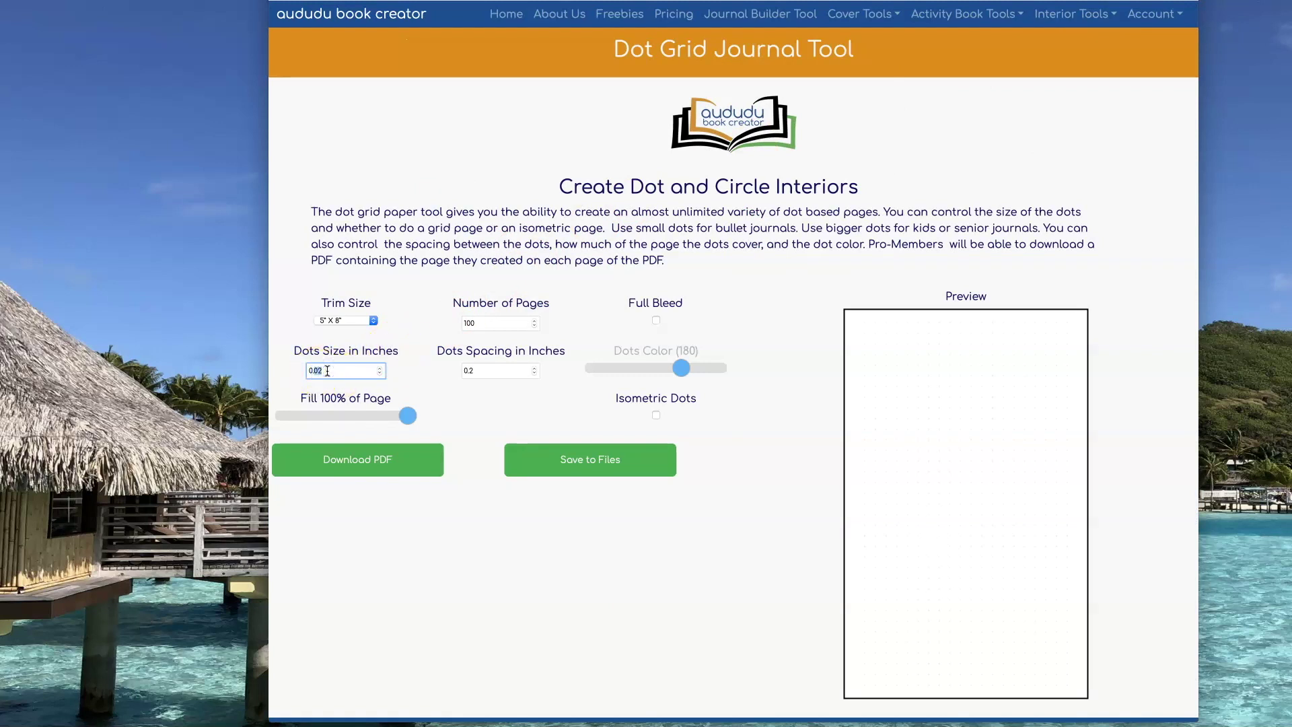
click(469, 370)
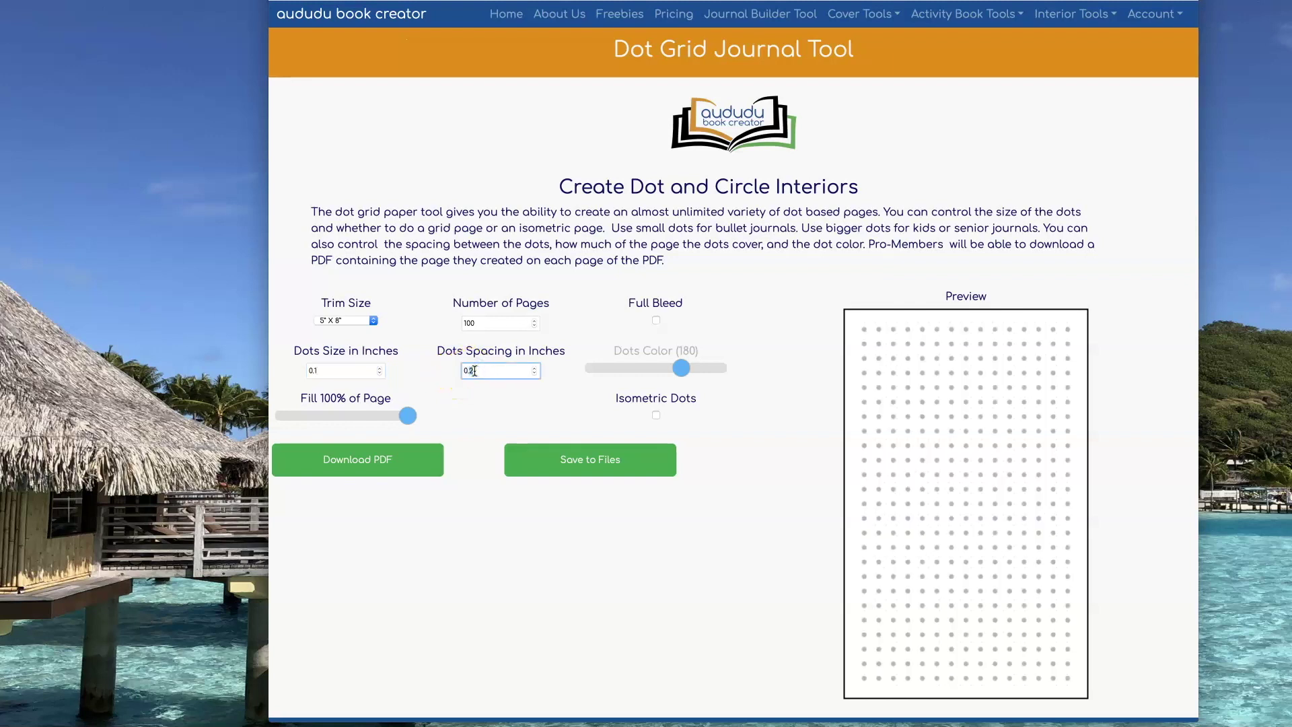
click(582, 404)
drag(678, 368, 593, 370)
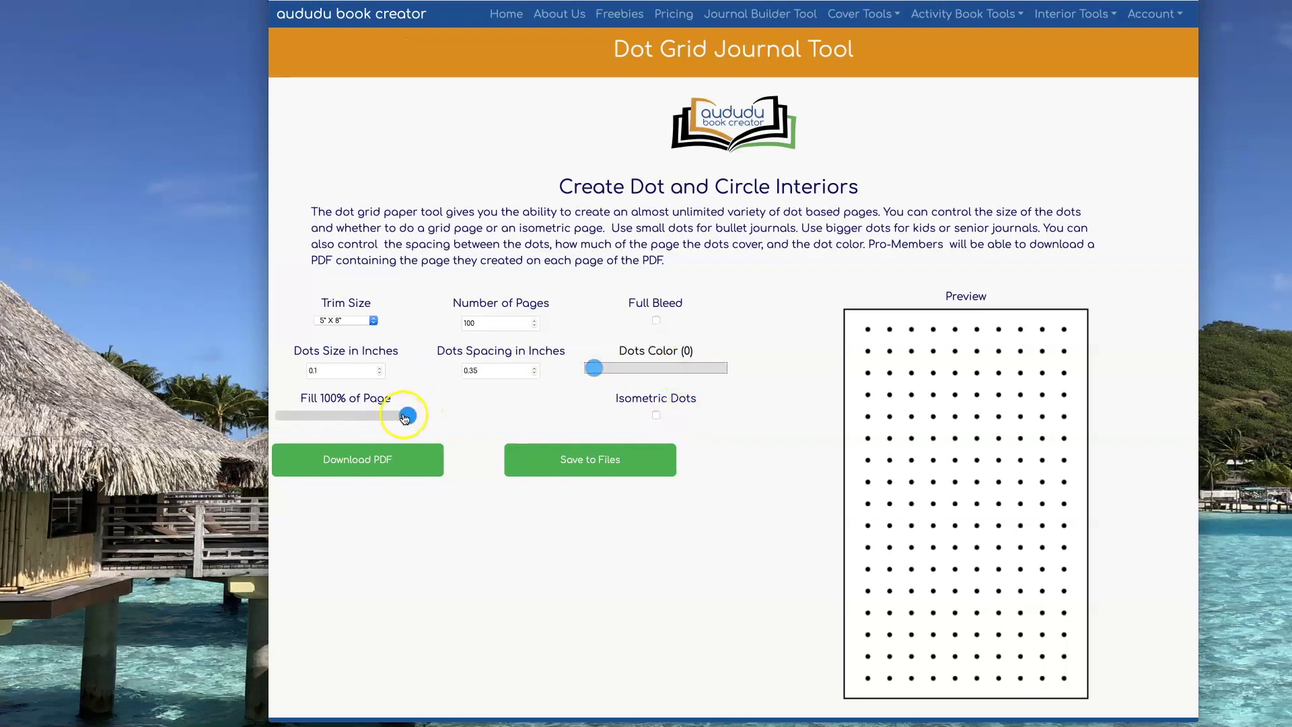
drag(408, 416, 391, 418)
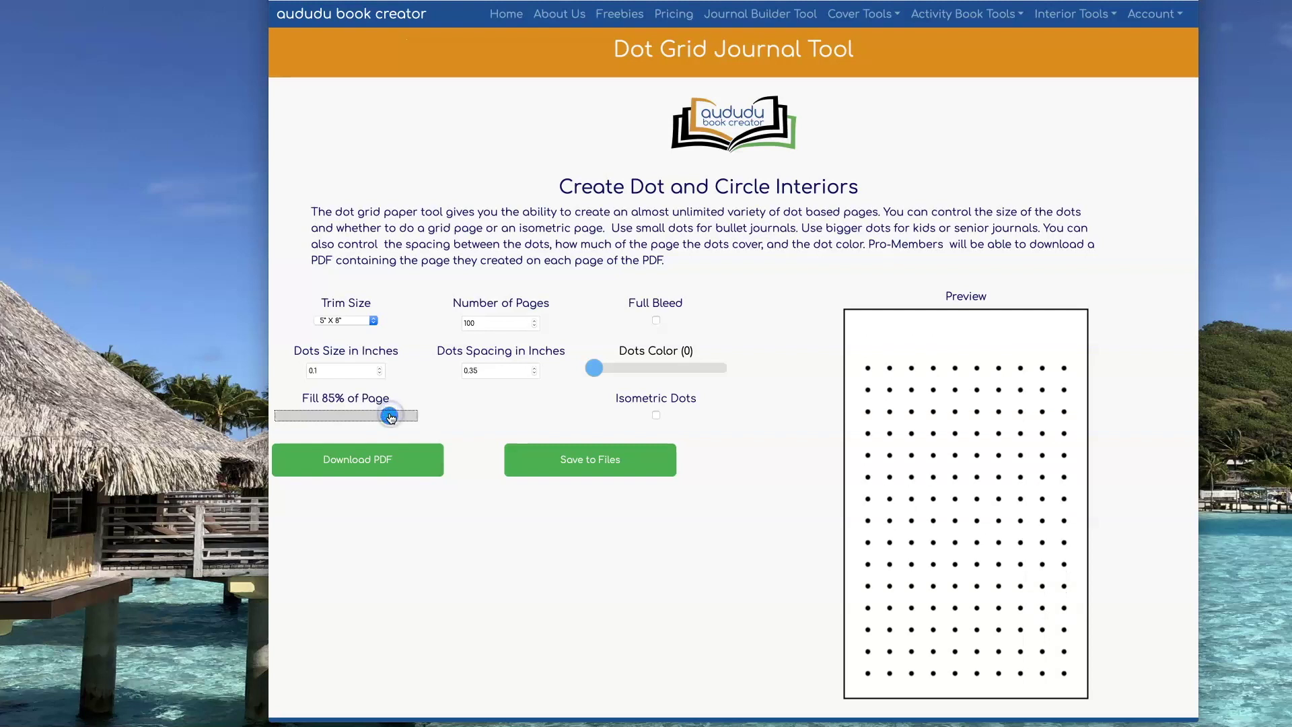
Save the dot page to the account files as dotsboxes and check it in the File Manager.
click(607, 466)
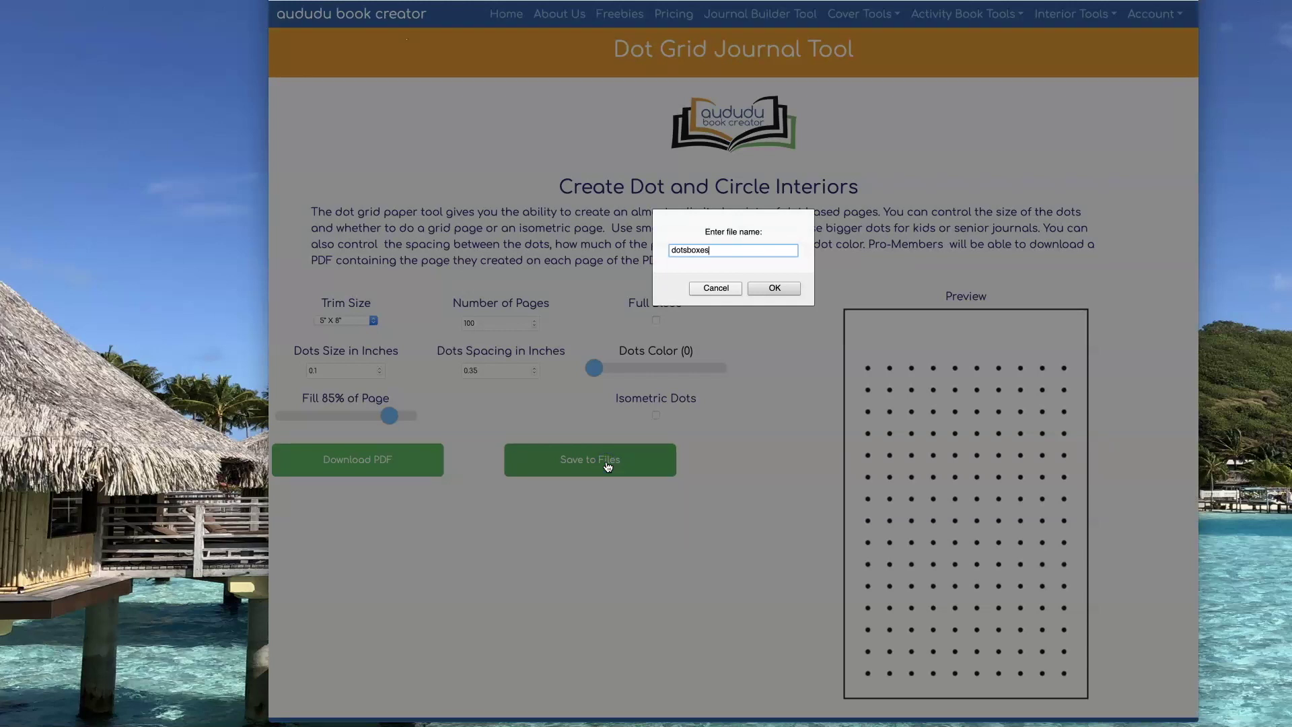
click(740, 394)
click(771, 289)
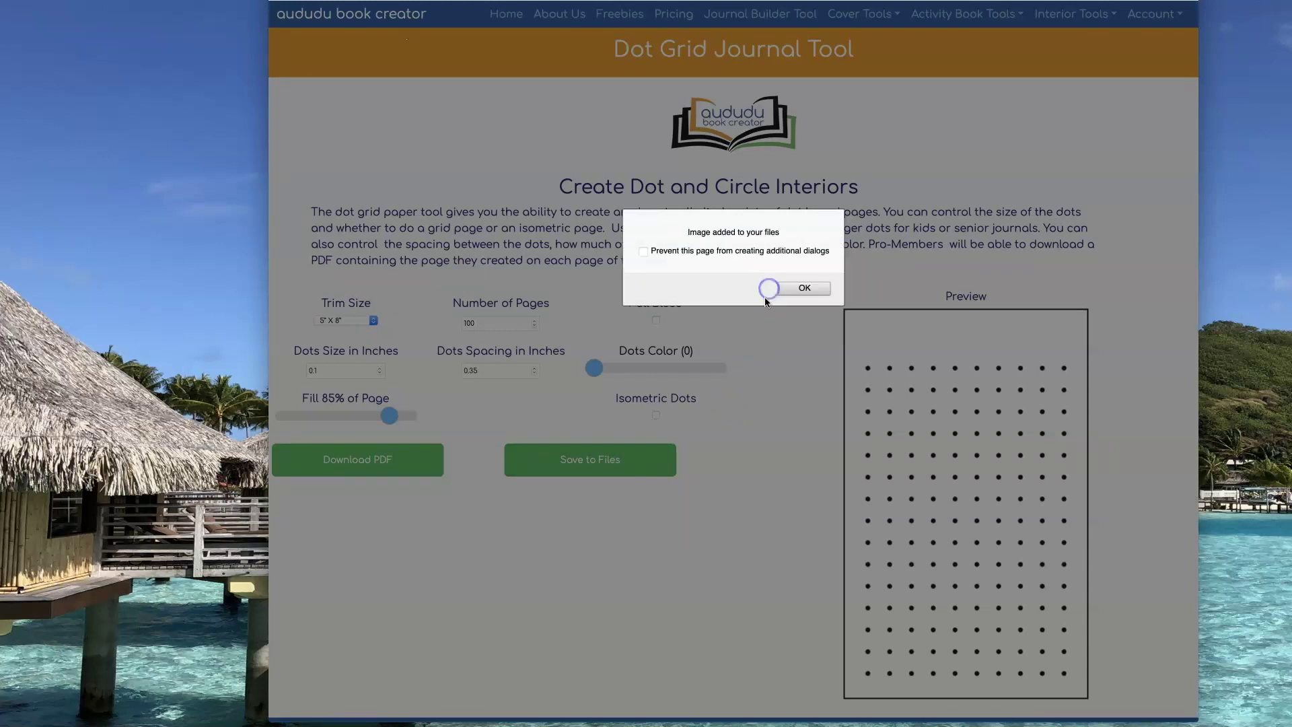
click(806, 288)
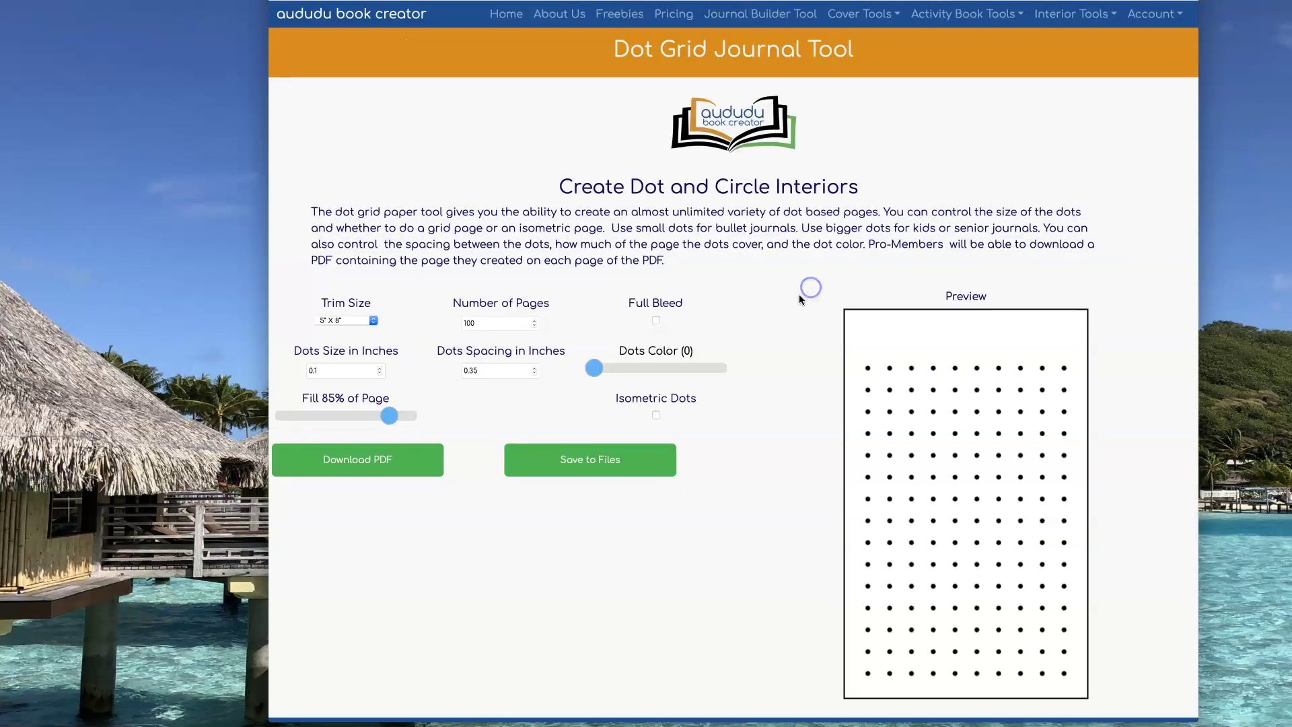
click(1151, 14)
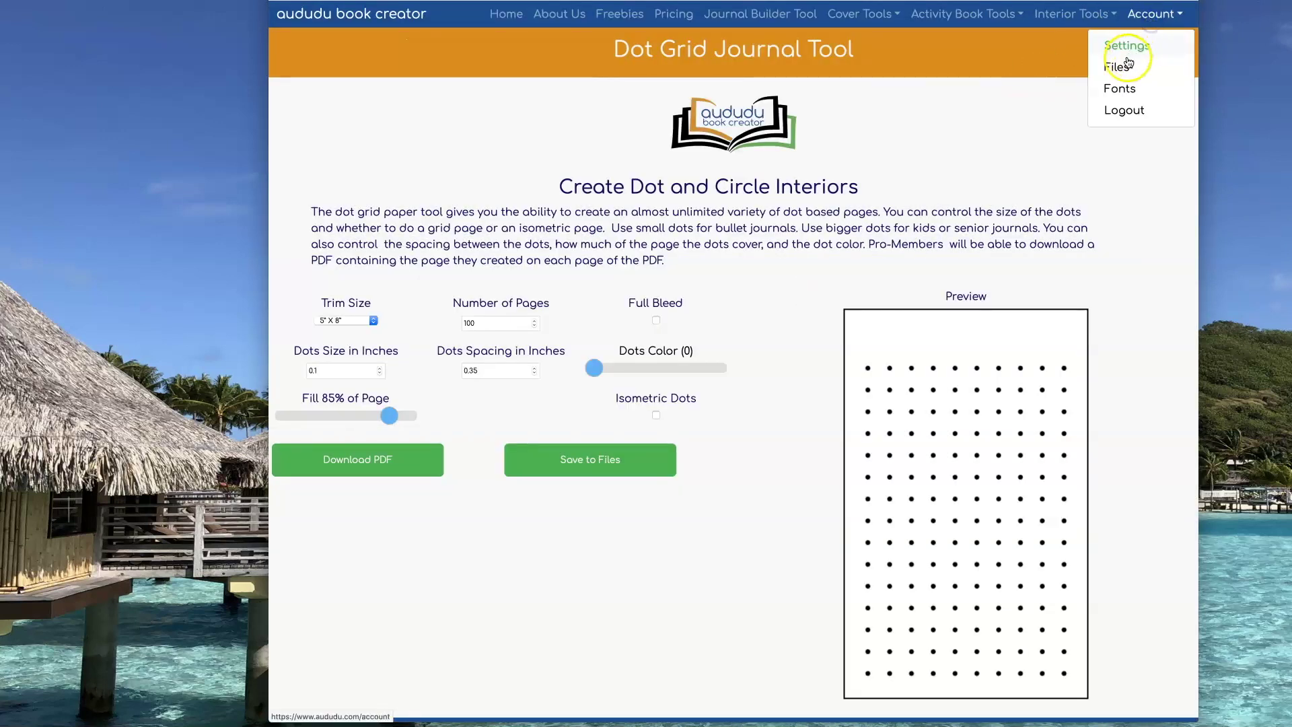
click(1117, 67)
scroll(1091, 108, down, 4)
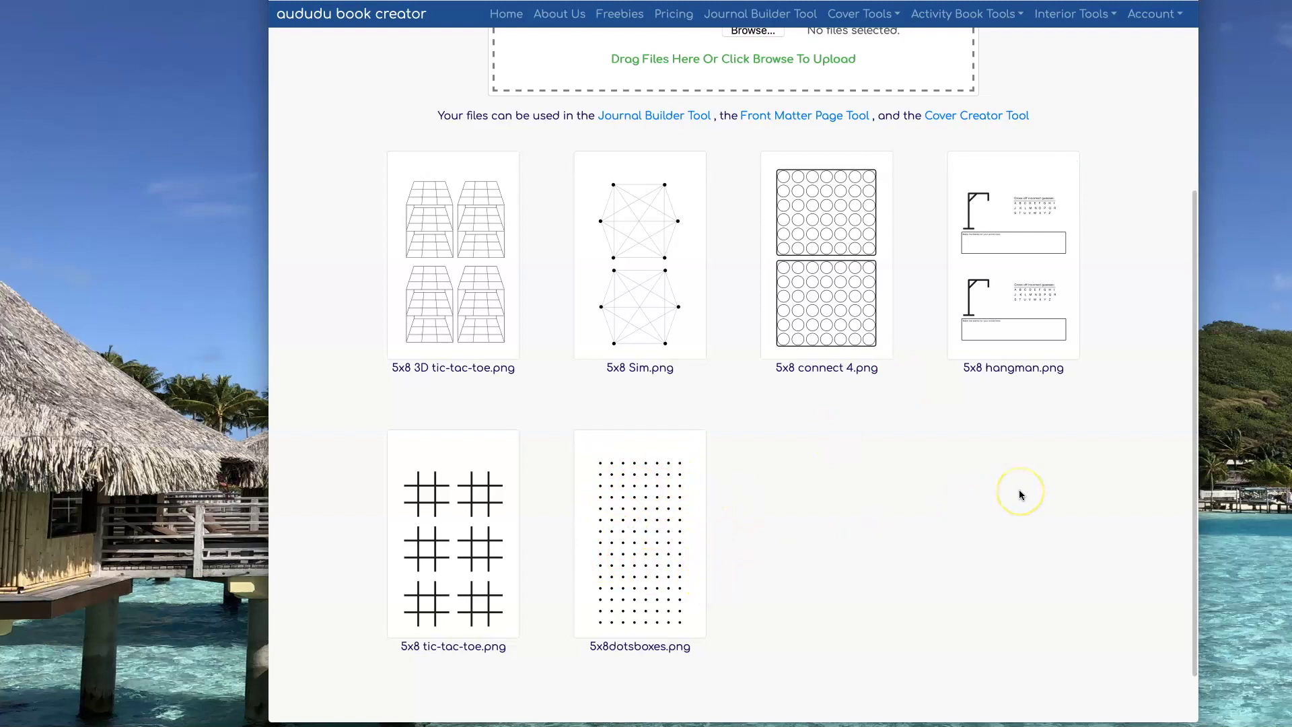
scroll(1019, 494, up, 5)
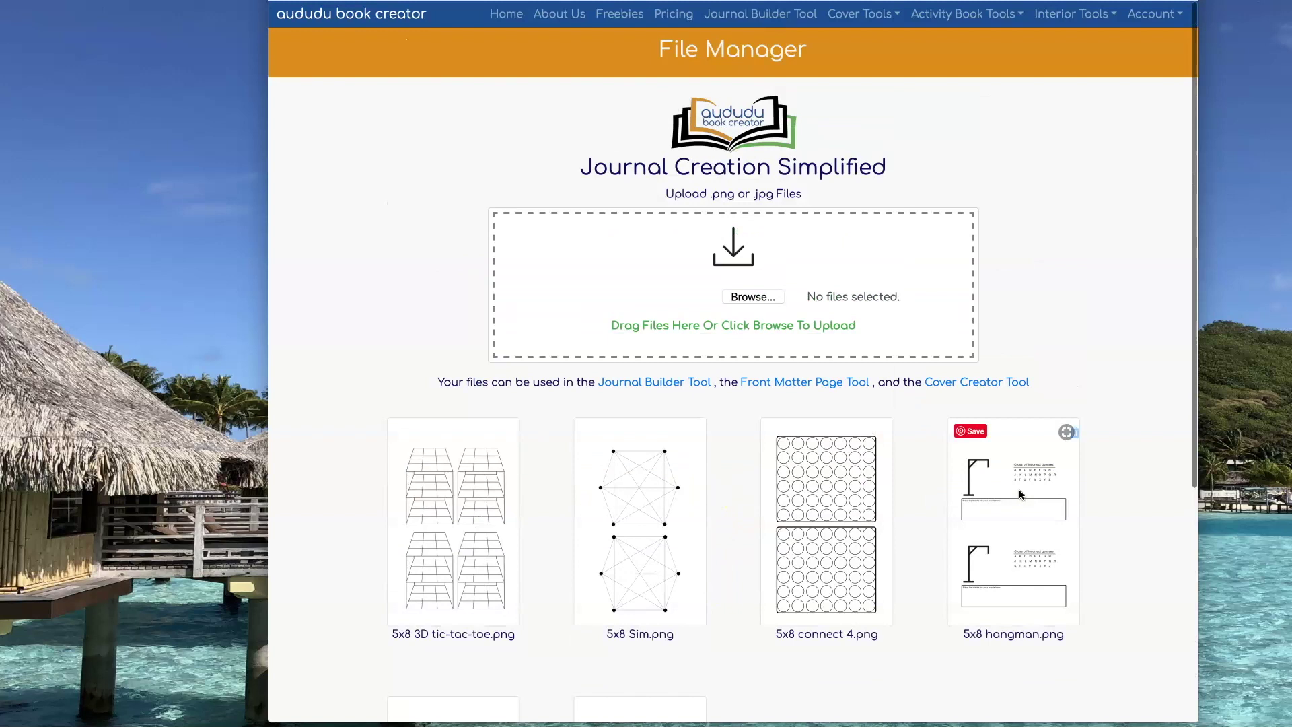
Open the Front Matter Page Tool and add the saved image 5x8dotsboxes.png to the blank page.
click(1062, 19)
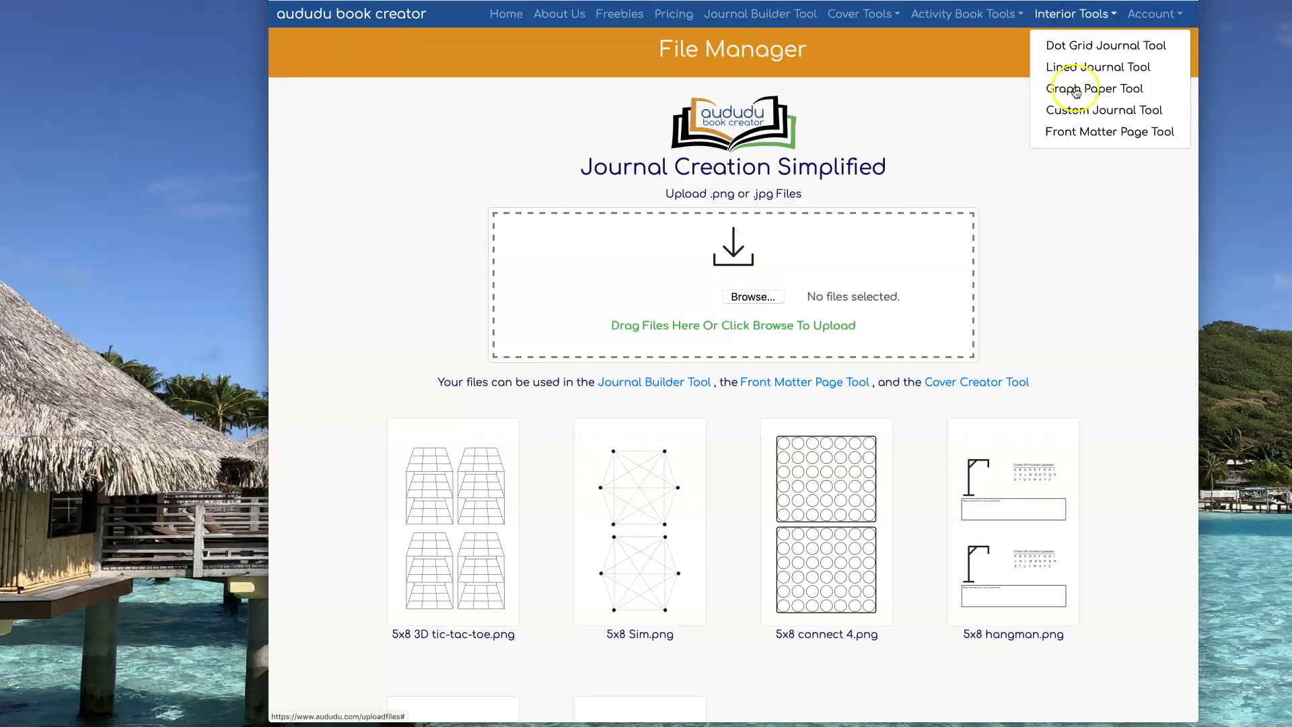
click(1082, 131)
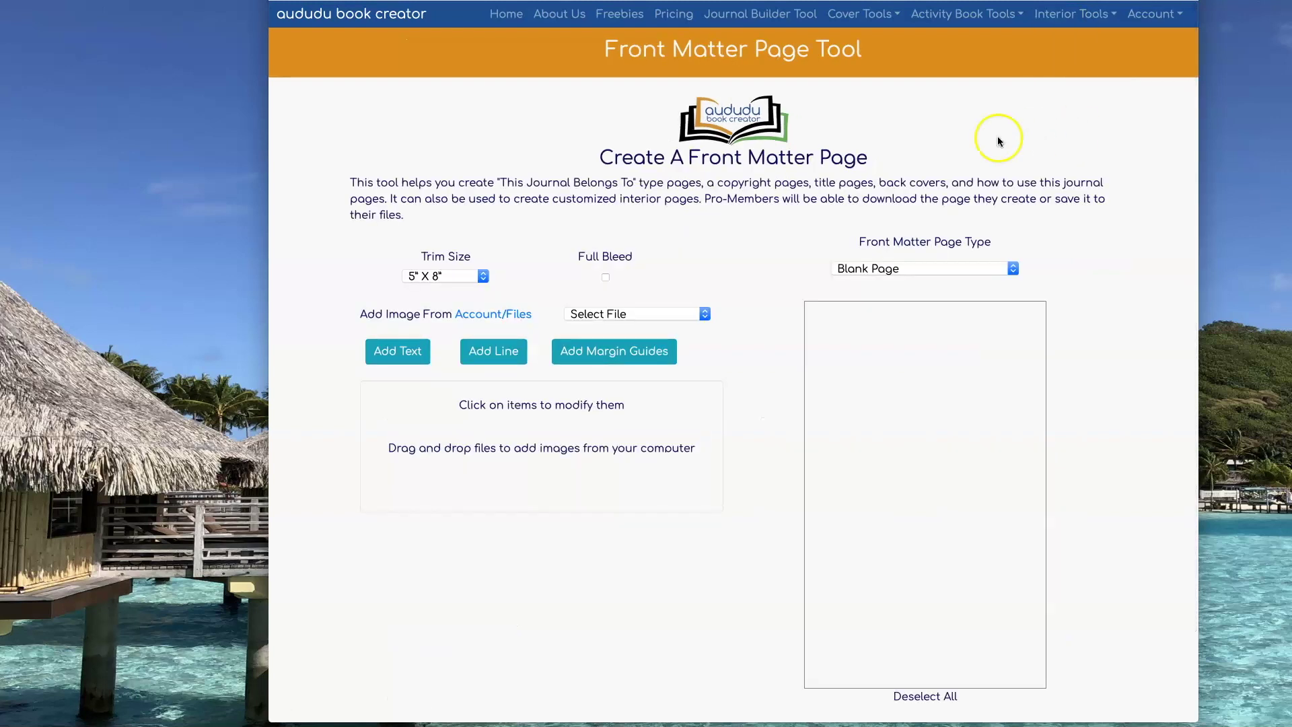
click(668, 317)
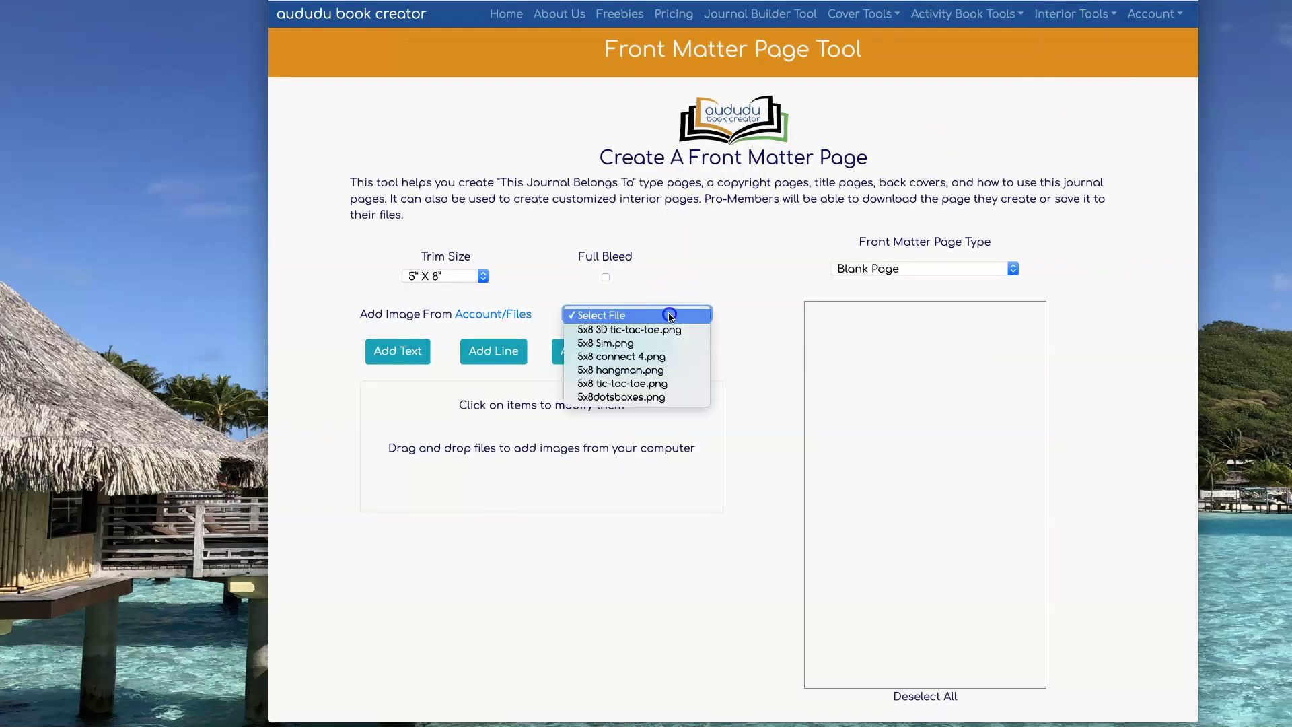
click(657, 398)
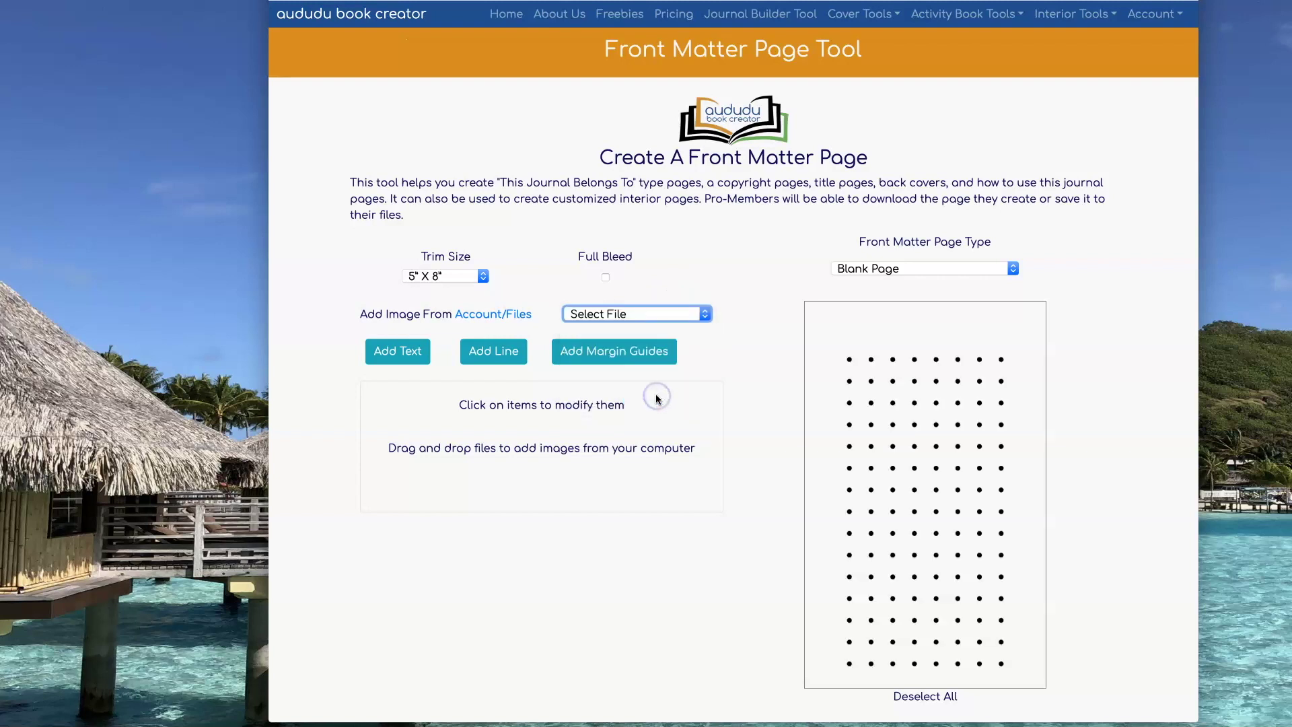
Add a text item to the page reading "Dots and Boxes".
click(381, 354)
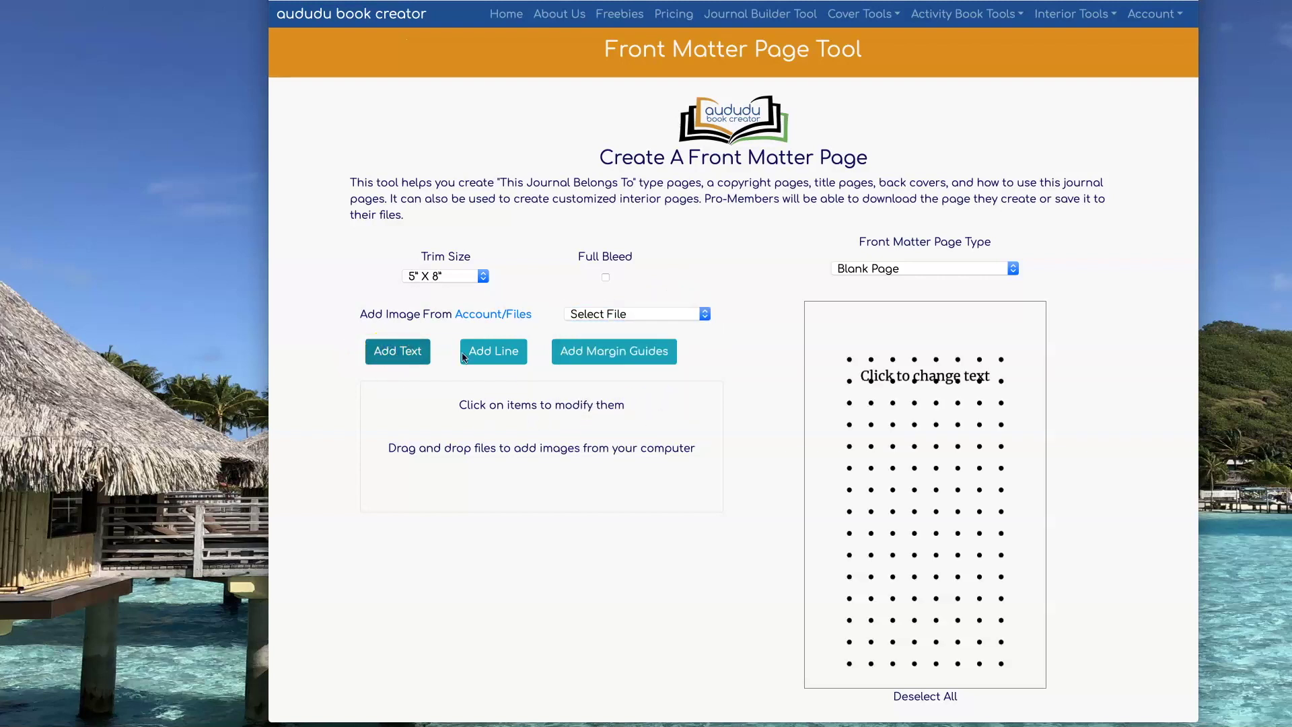
click(908, 373)
double_click(912, 376)
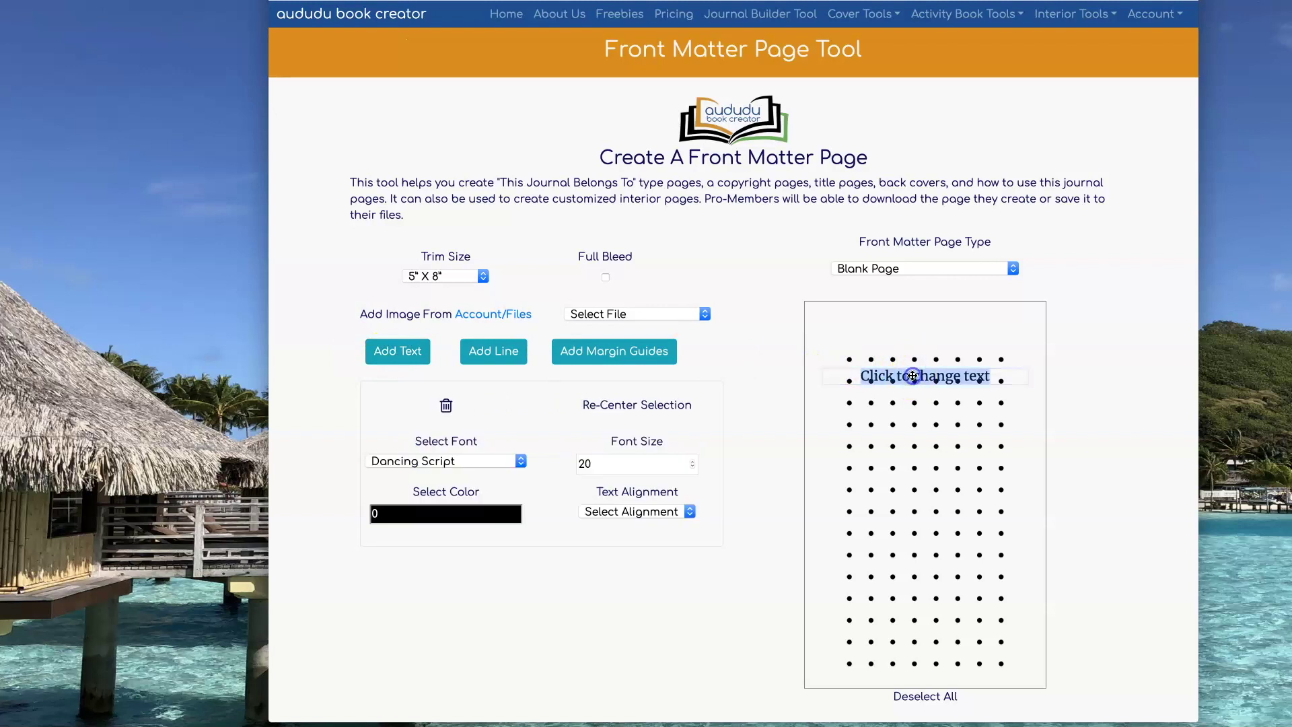
text(Dot)
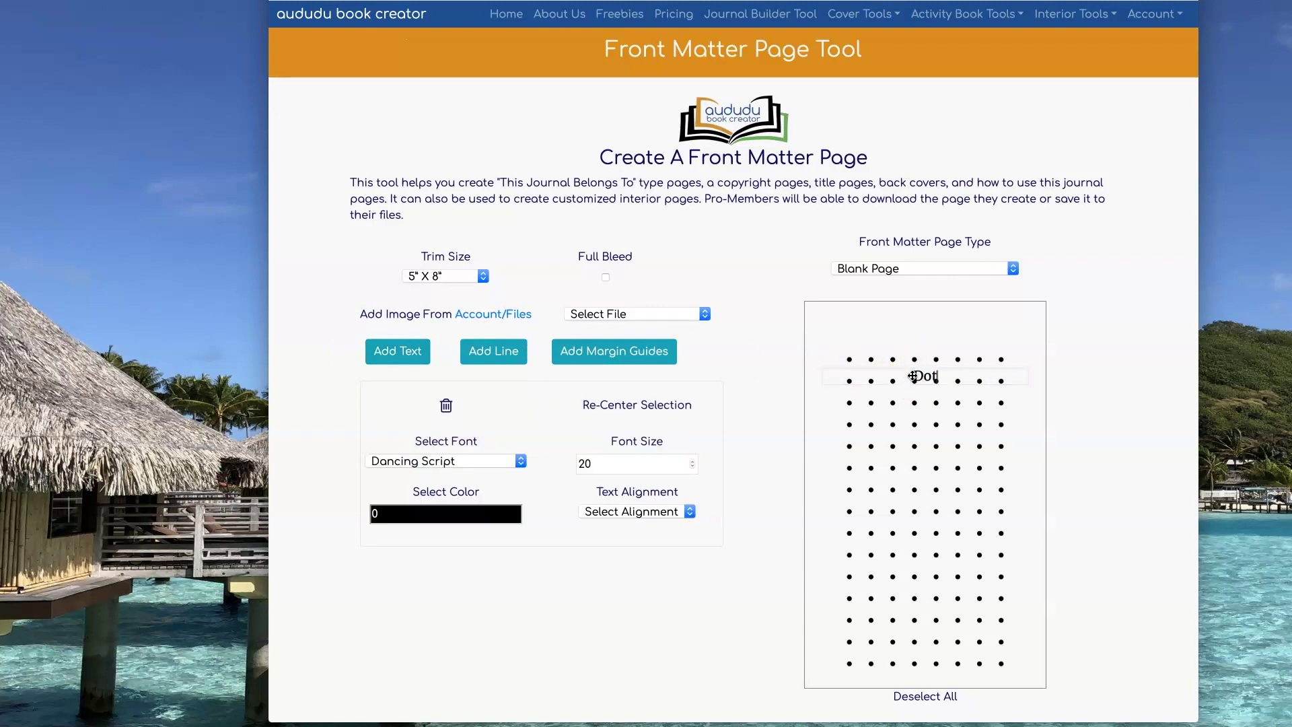
text(s and Boxes)
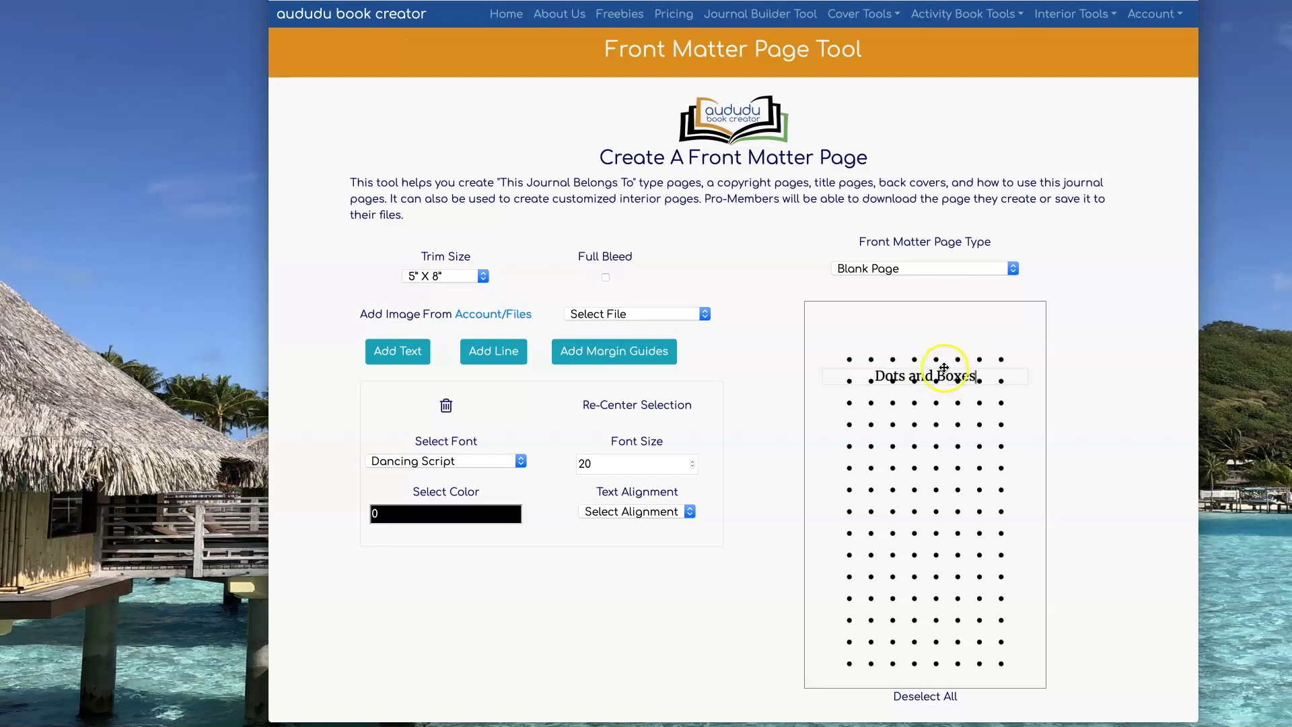
Re-center the dots image on the page and set it as the background.
drag(949, 369, 943, 333)
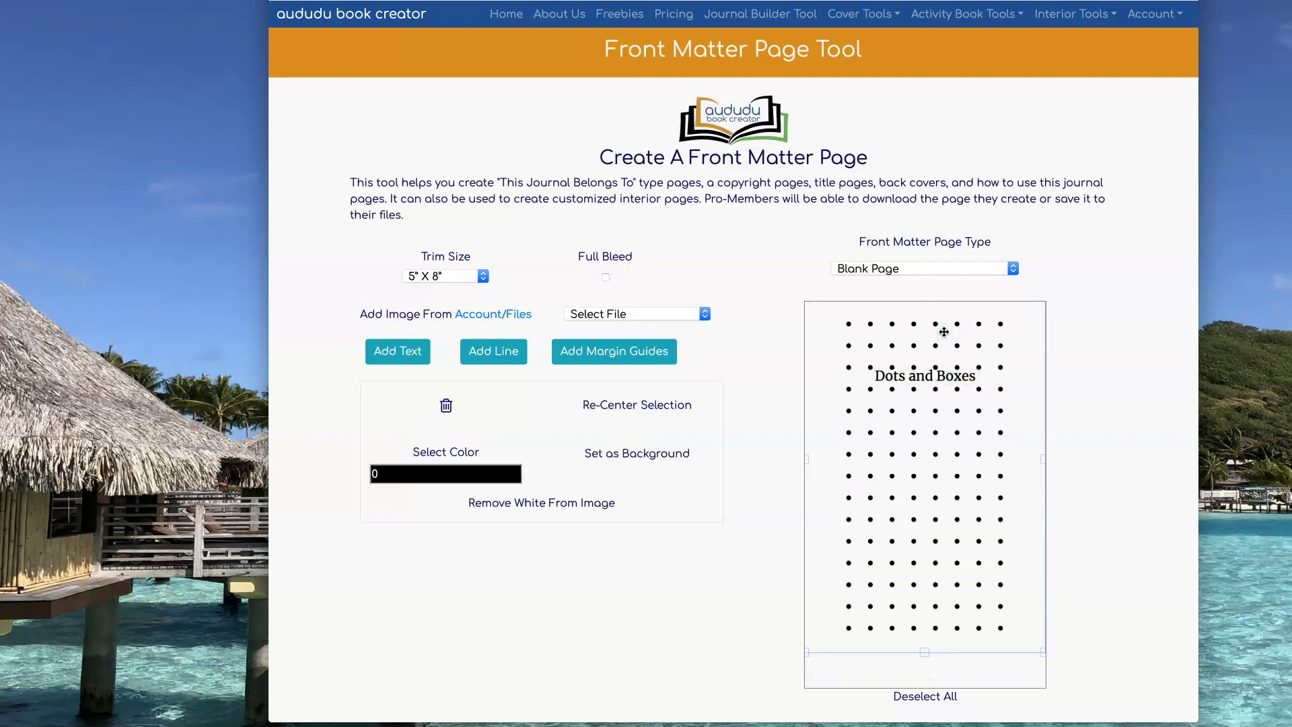
drag(952, 461, 951, 499)
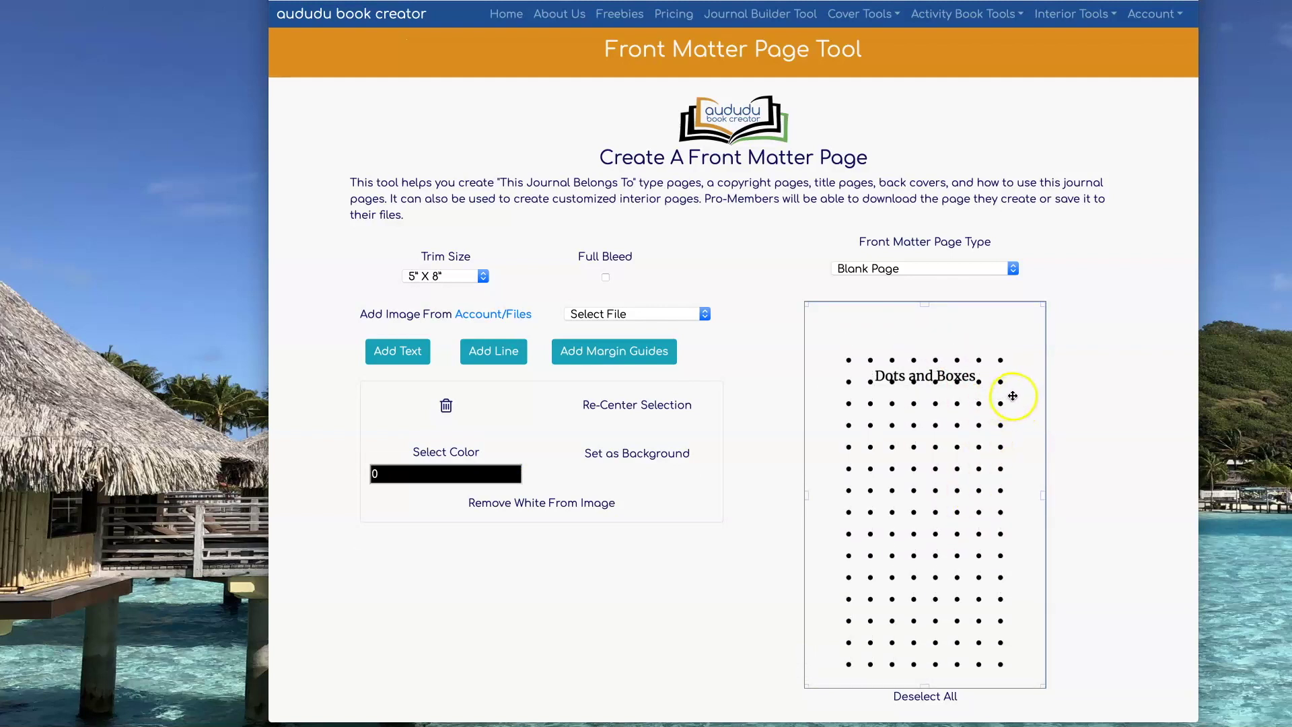
click(656, 404)
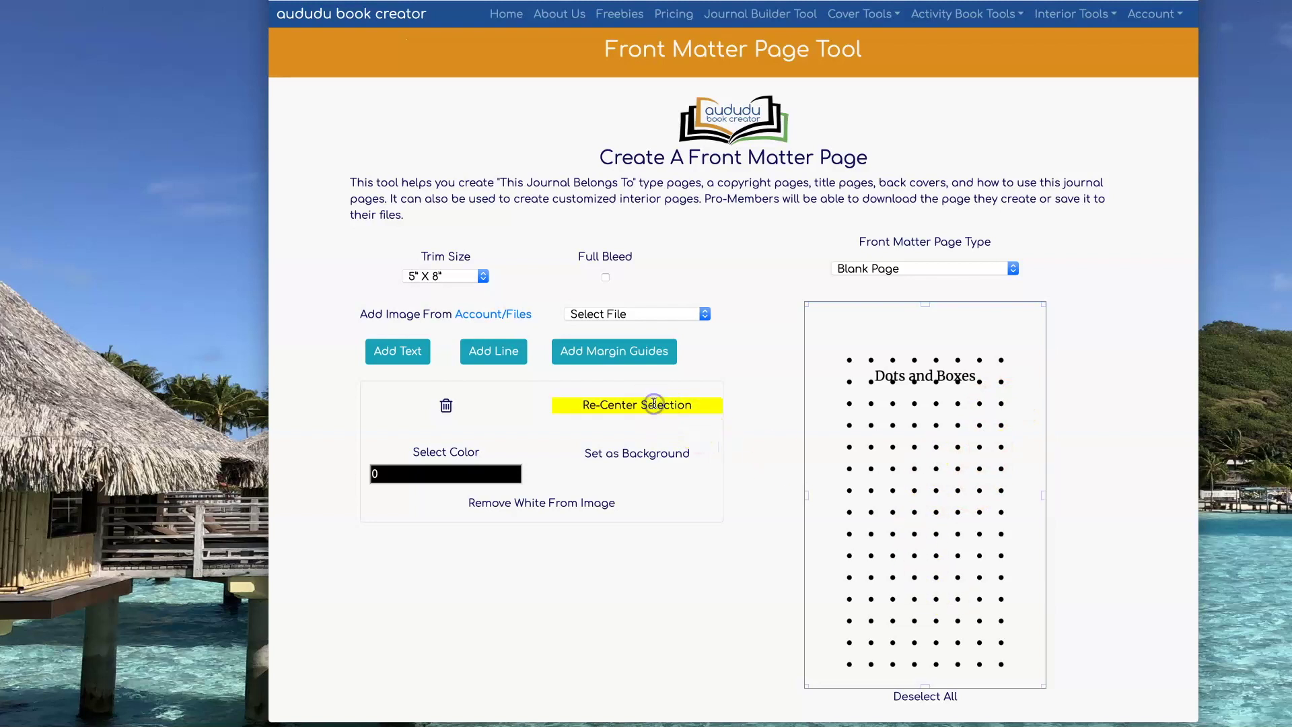
click(649, 453)
drag(949, 446, 835, 356)
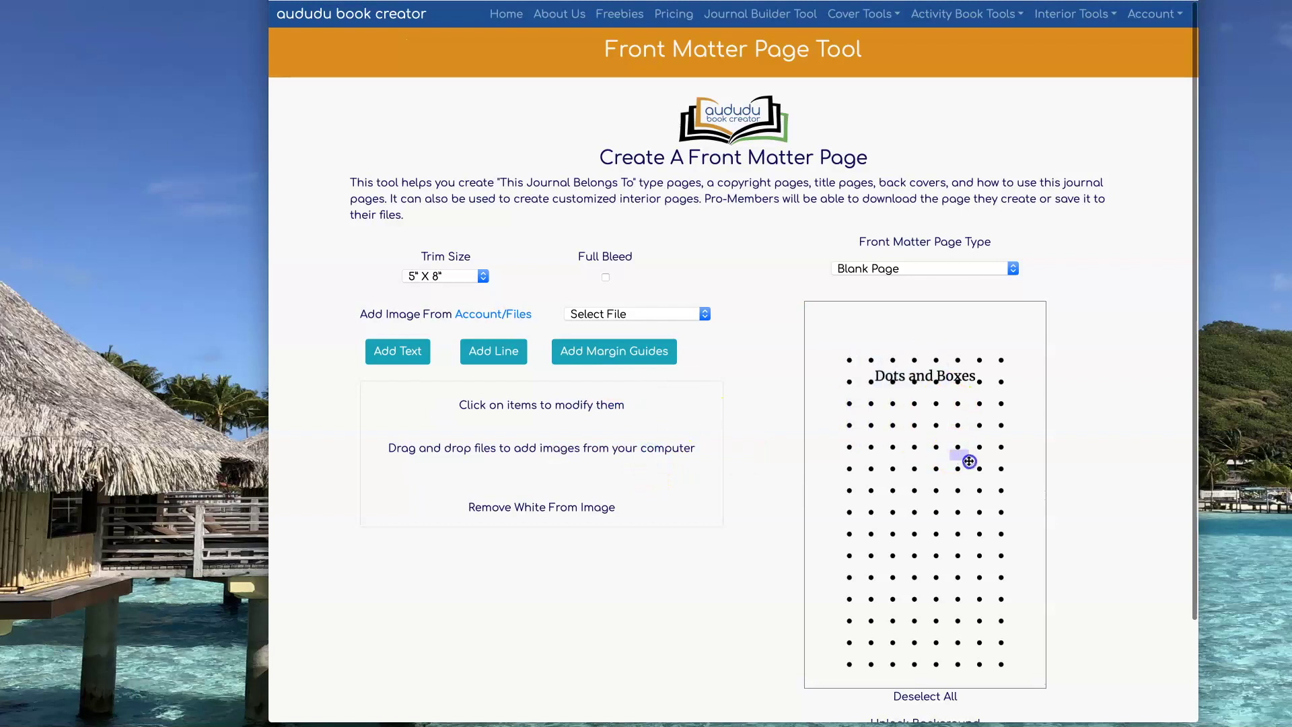
Move the "Dots and Boxes" title above the dots and set its font to Yesteryear-Regular.
drag(943, 377, 940, 326)
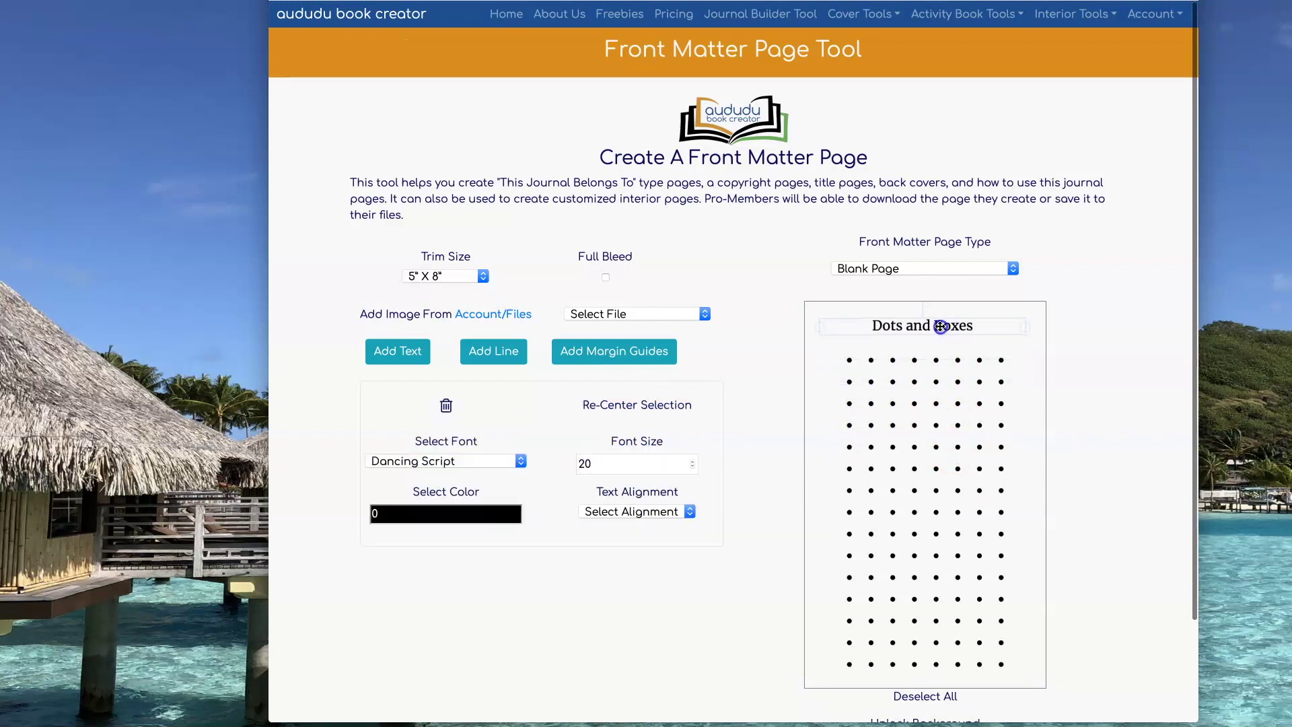
click(484, 460)
scroll(473, 443, down, 1)
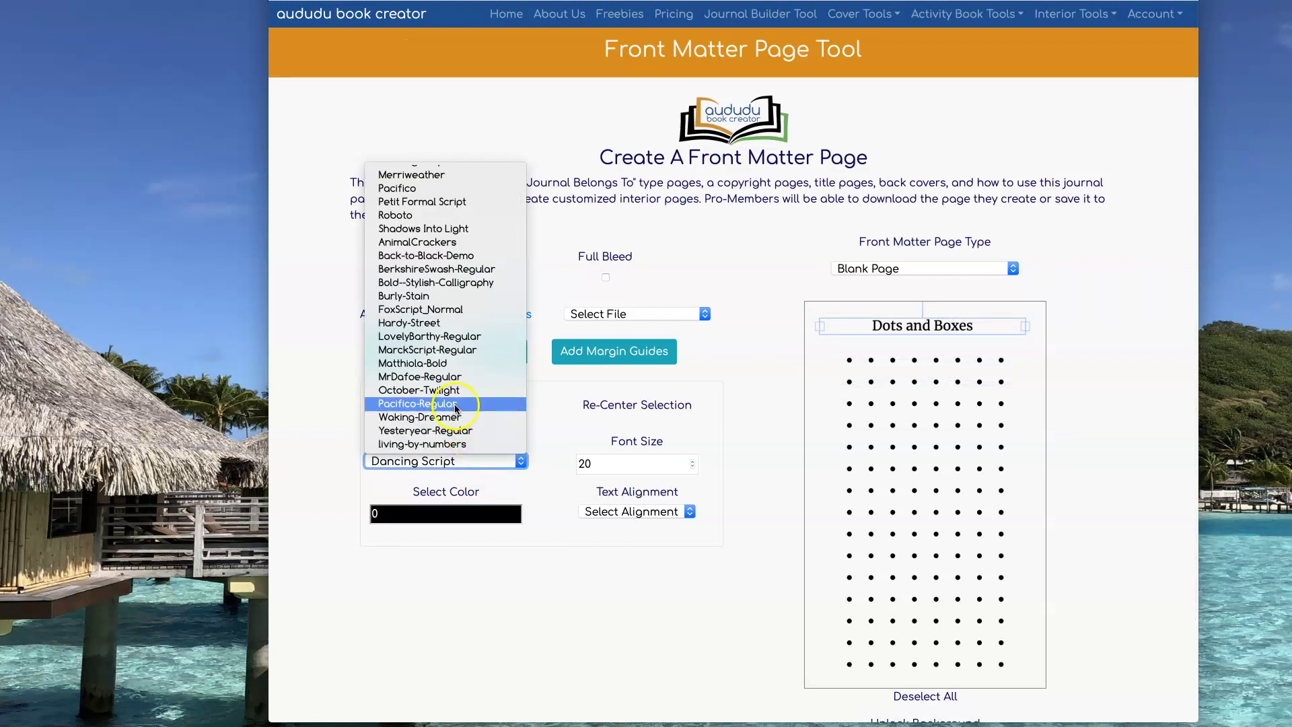
click(461, 431)
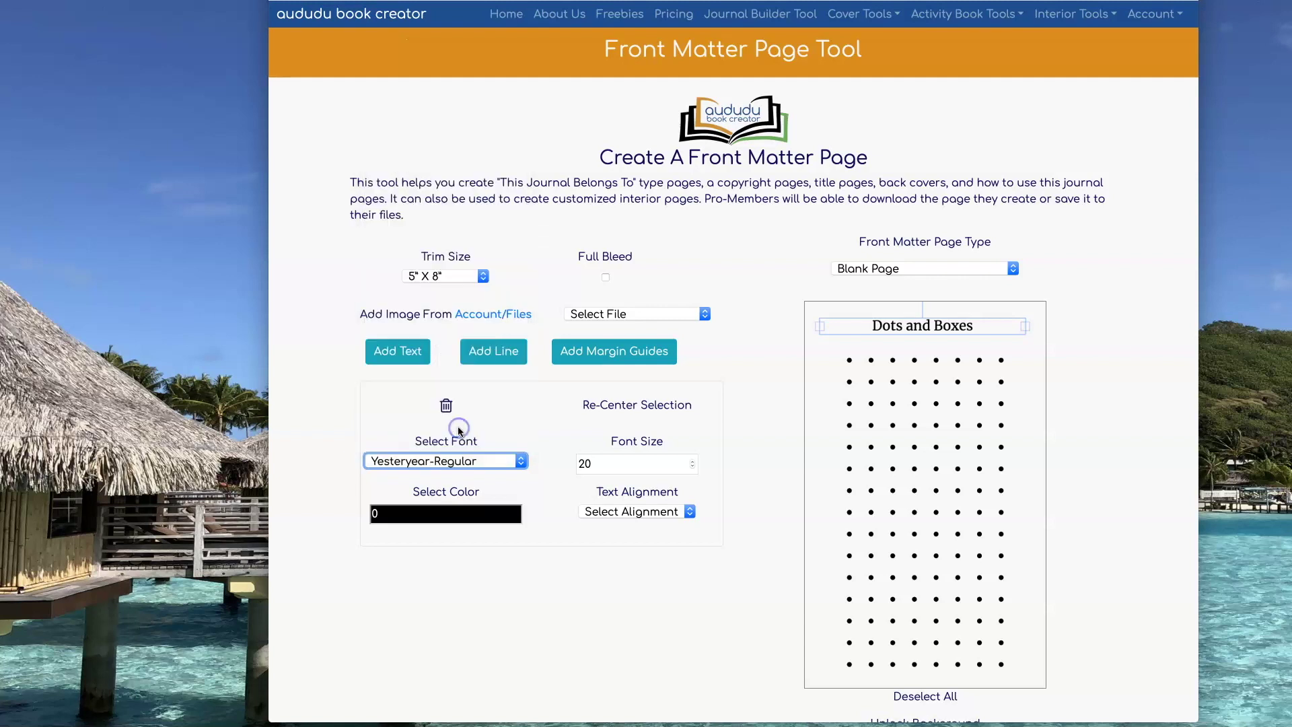
Increase the title's font size to 37.
click(692, 461)
click(692, 461)
click(692, 461)
click(692, 461)
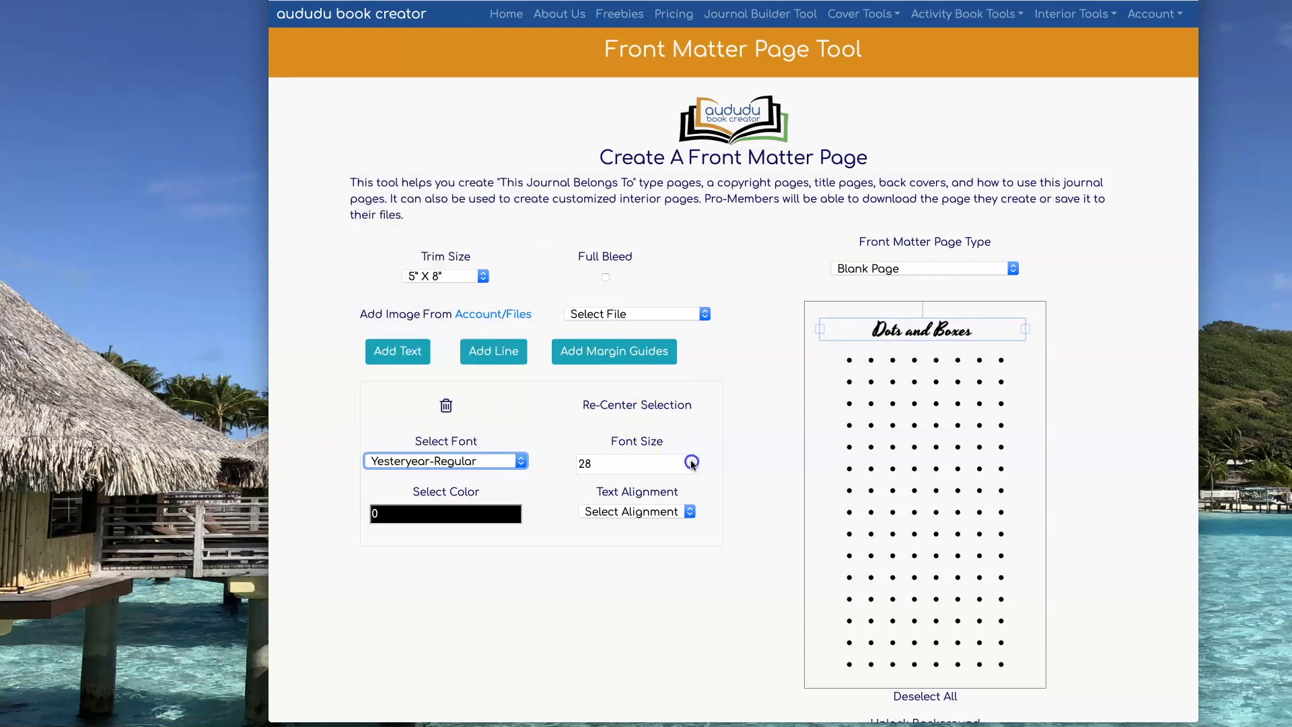
click(692, 461)
click(691, 461)
click(692, 461)
click(692, 461)
click(691, 461)
click(692, 461)
click(692, 461)
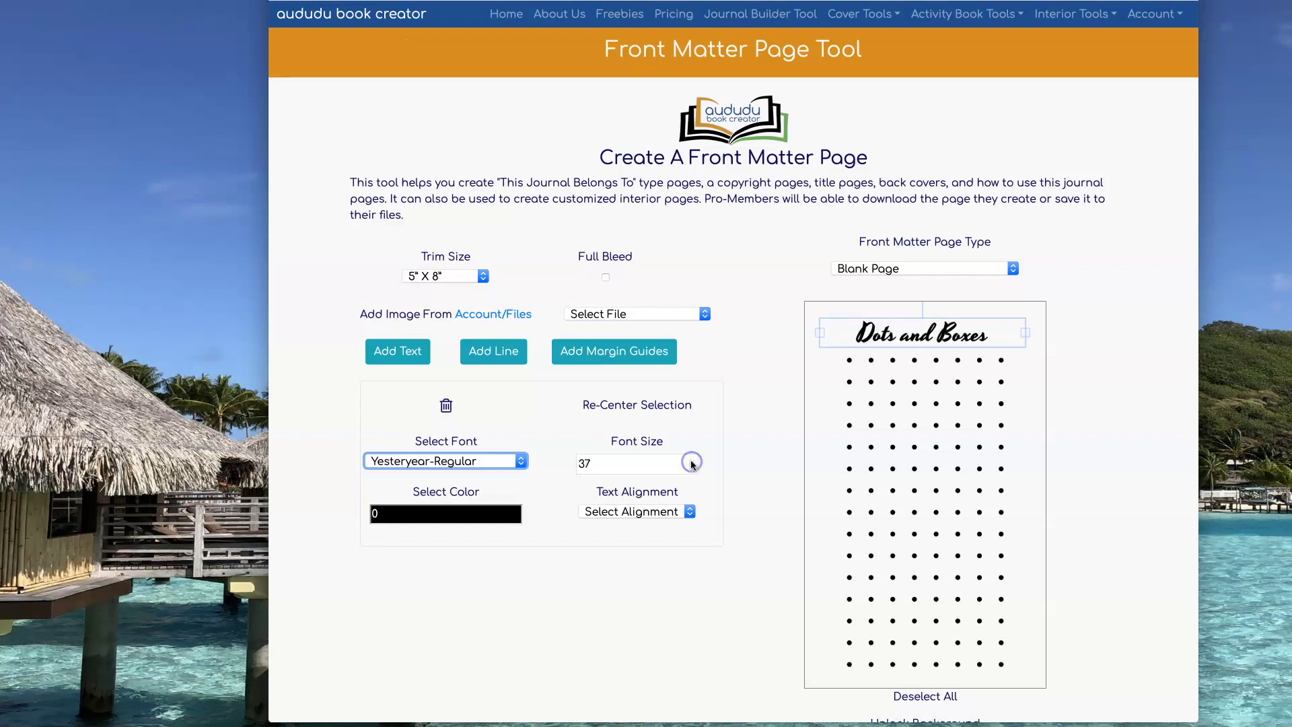
Add margin guides to the page, then enlarge the title to font size 41 and nudge it up within the guides.
click(628, 350)
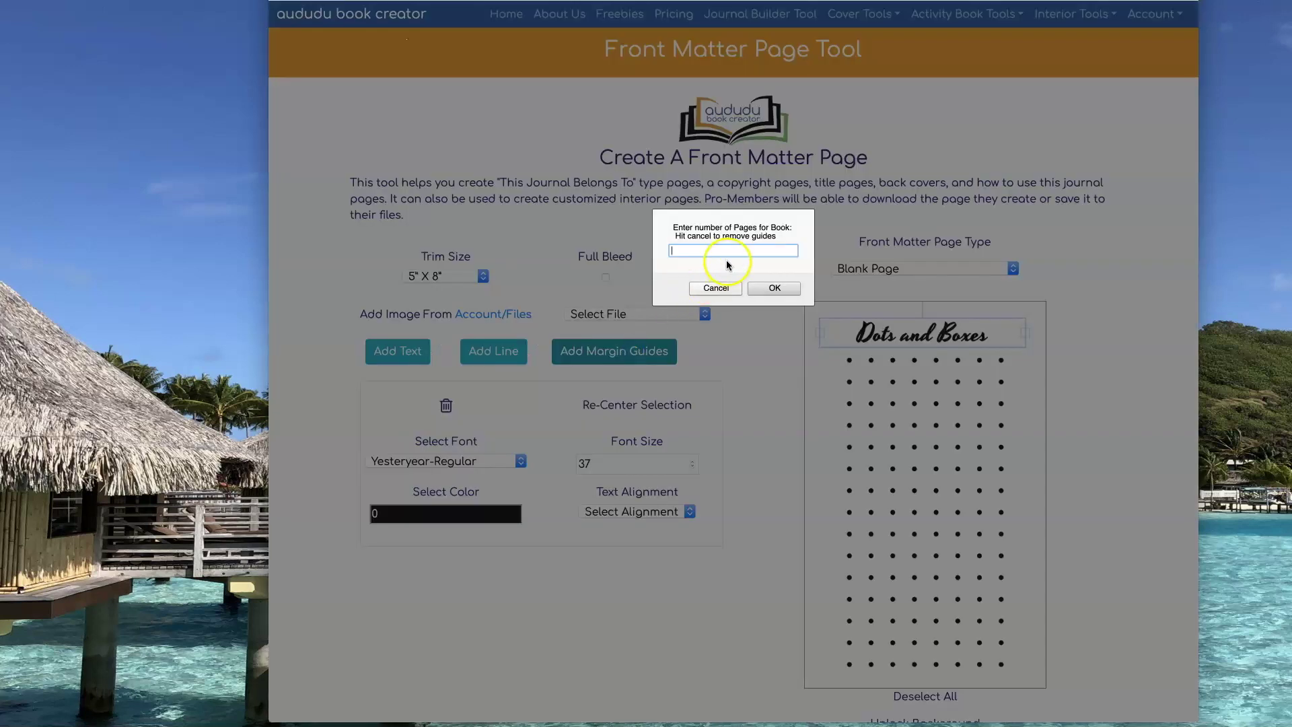
key(Return)
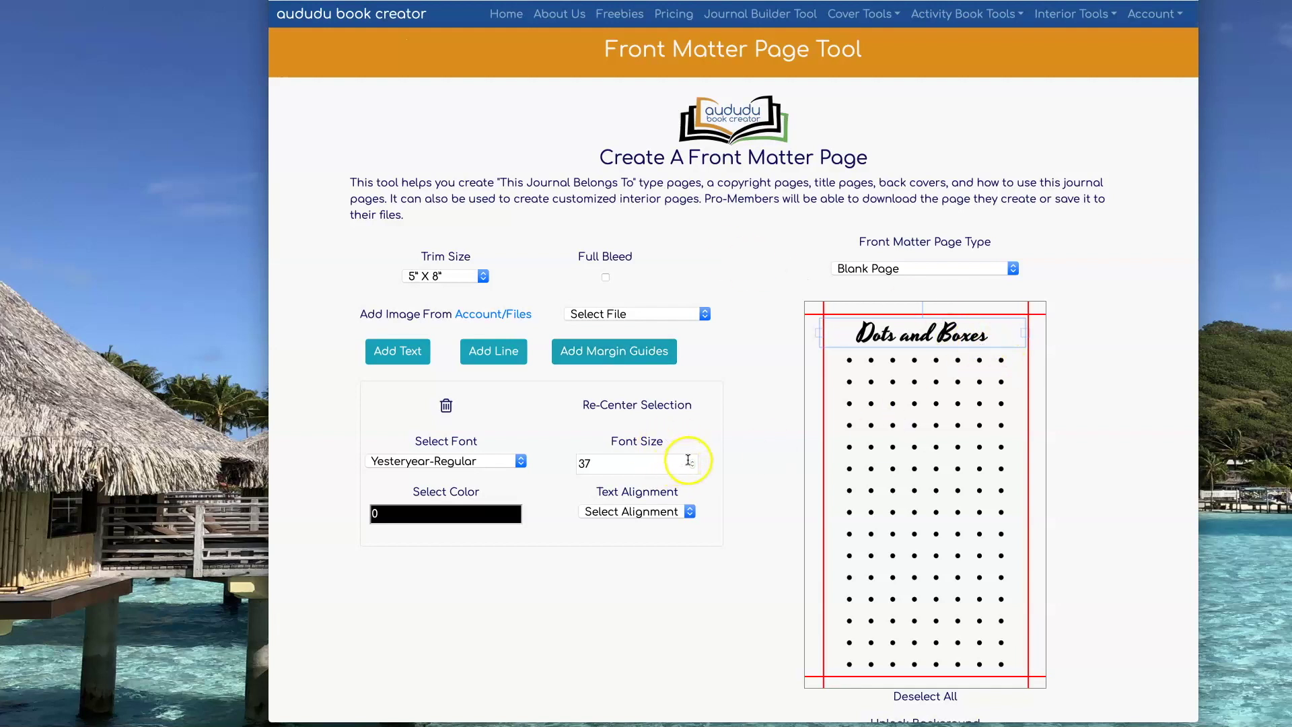
click(692, 461)
click(691, 461)
click(692, 461)
click(692, 461)
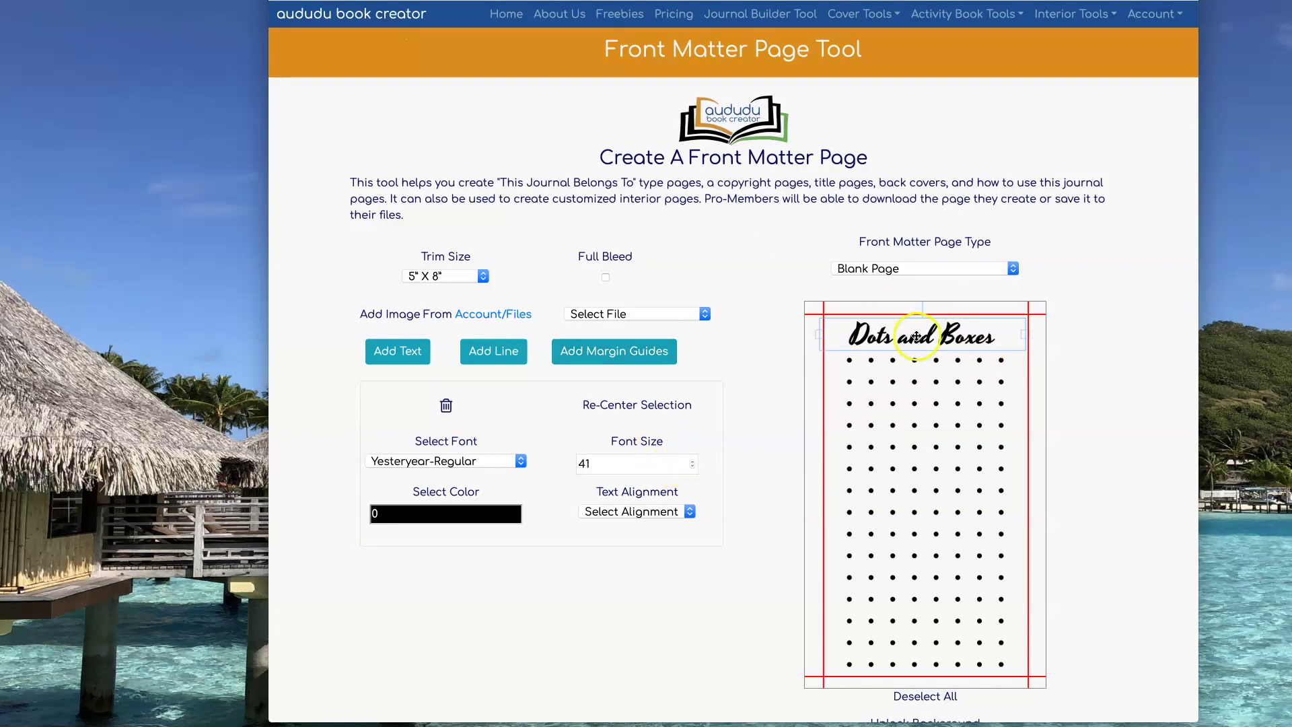
drag(918, 336, 918, 333)
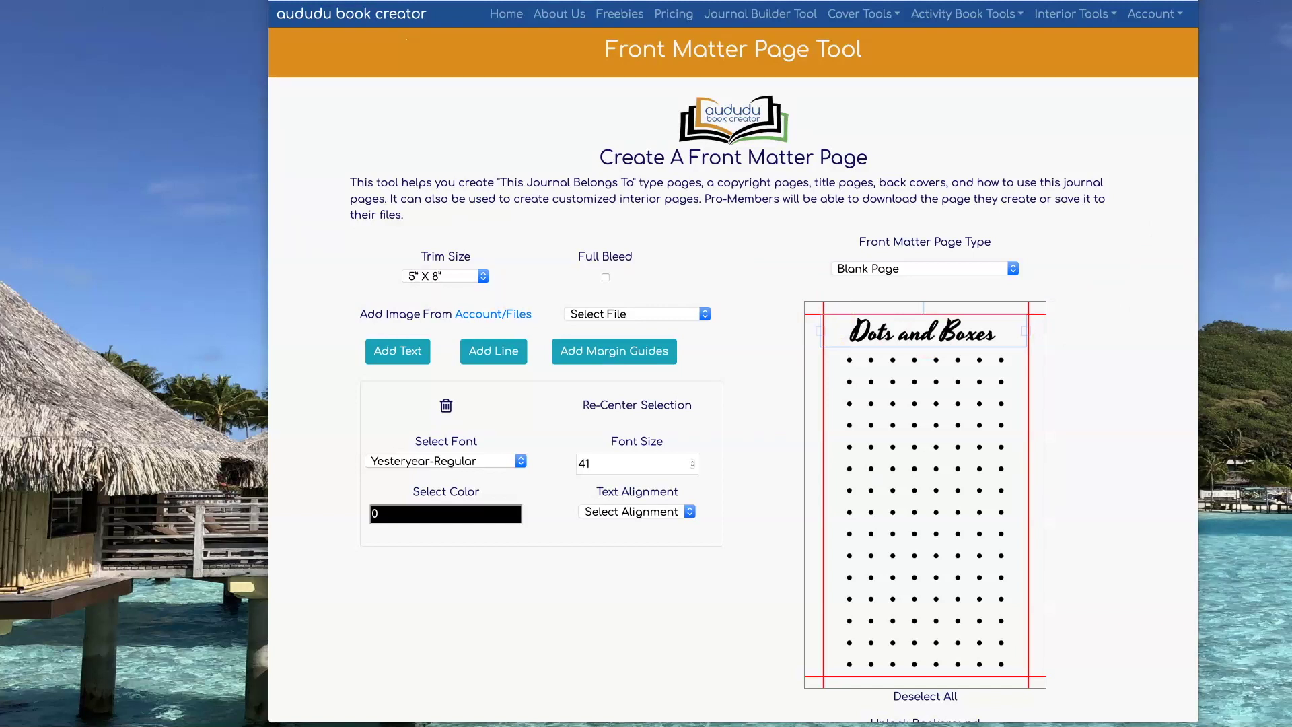
Add the gray Christmas tree image to the page and shift it down slightly over the dots.
drag(1104, 357, 913, 452)
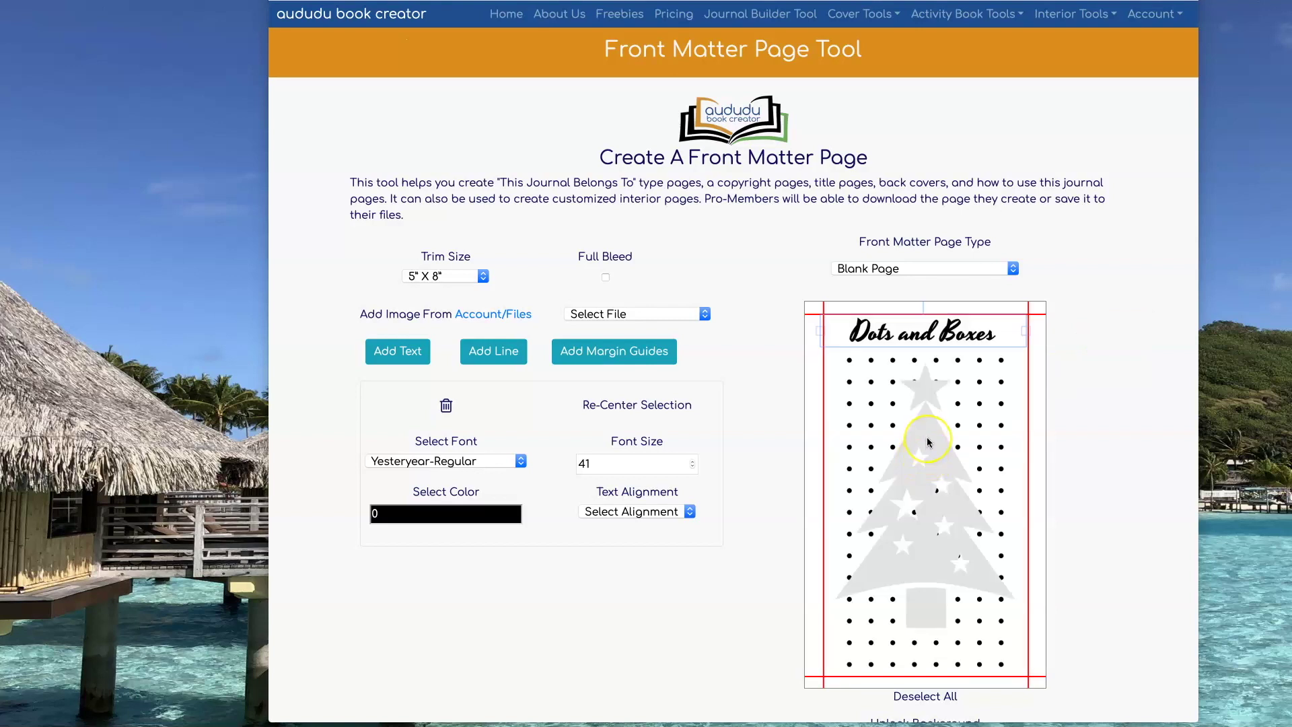
scroll(929, 404, down, 2)
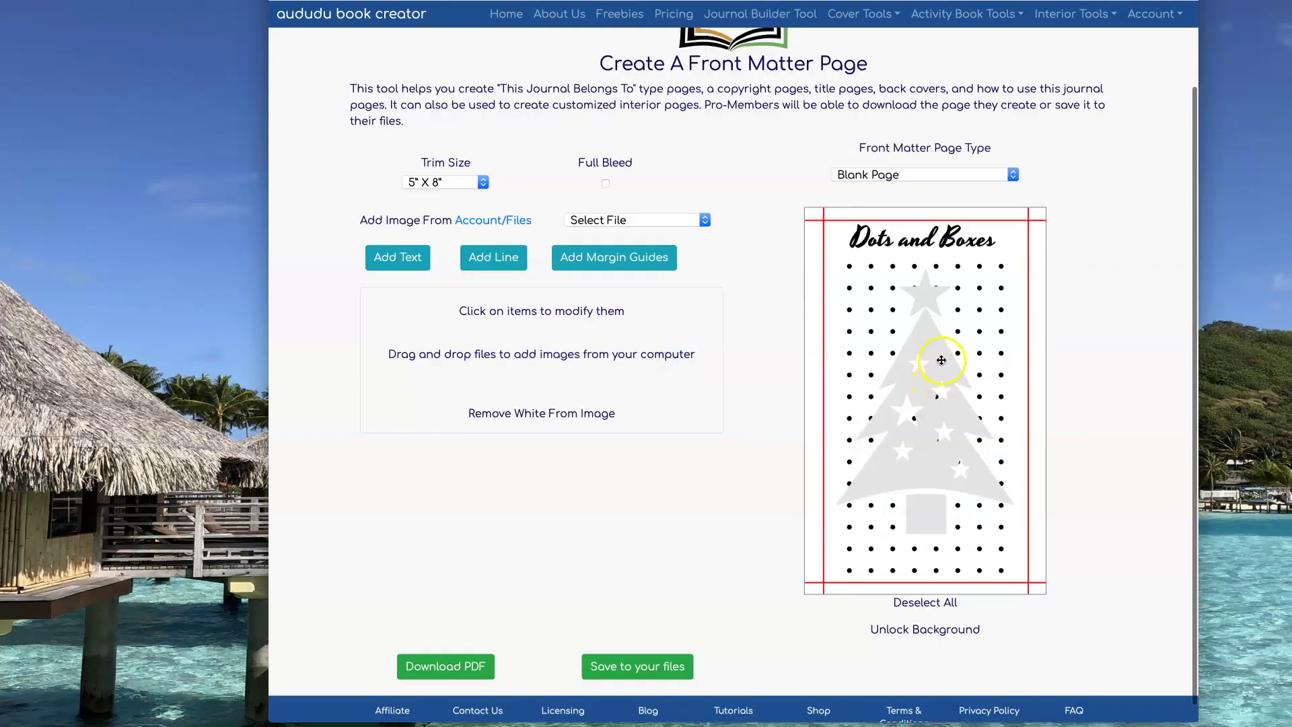
click(937, 360)
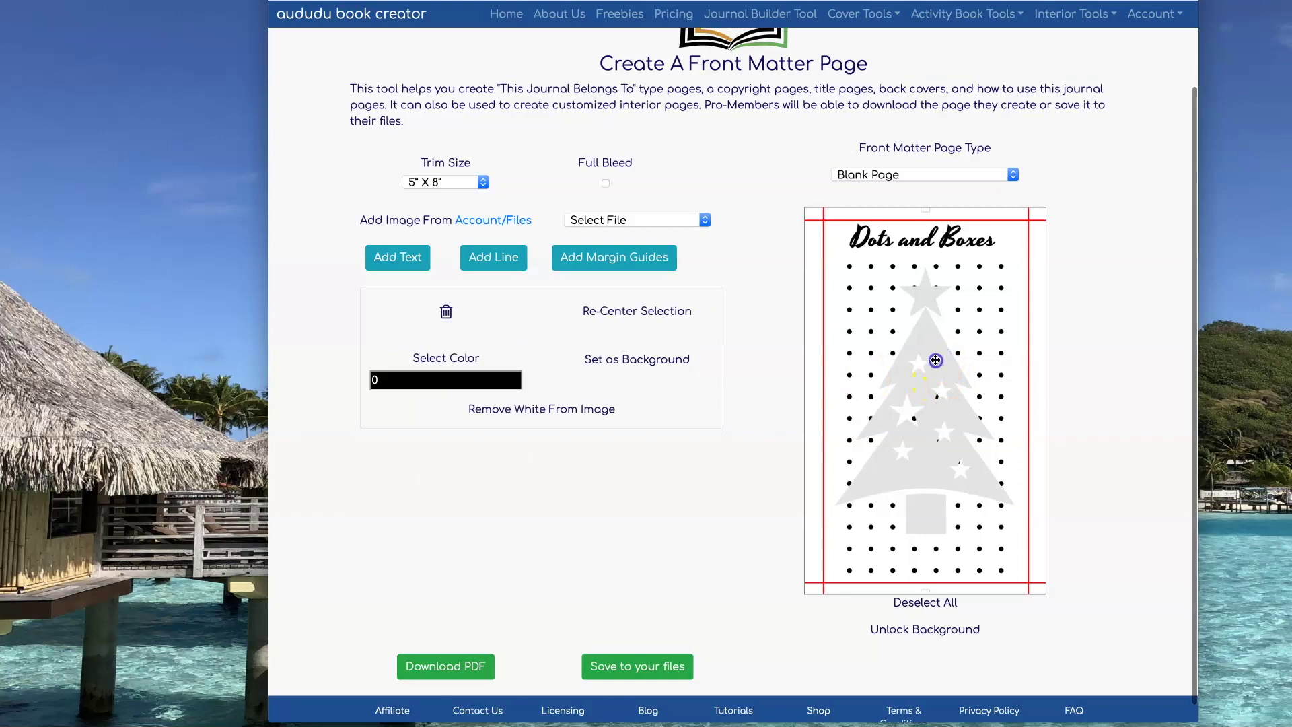
drag(936, 360, 937, 373)
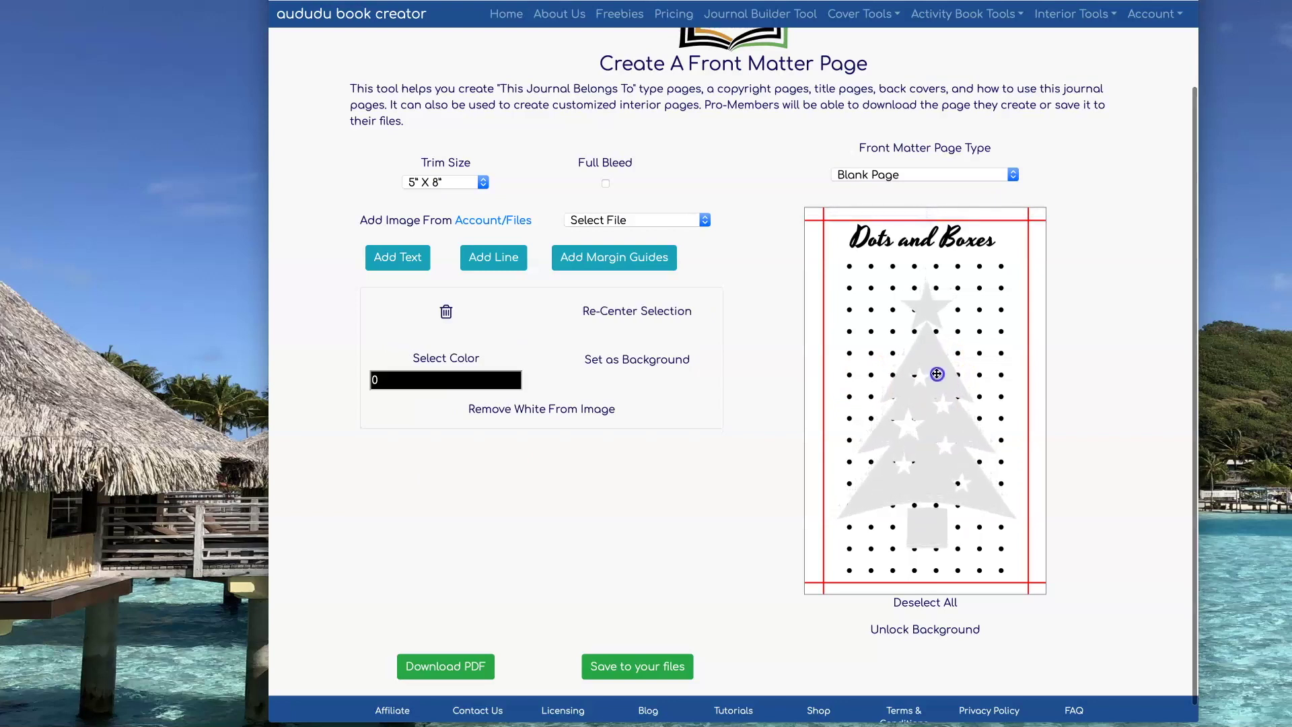
Re-center the tree image and set it as the background behind the dots.
click(647, 312)
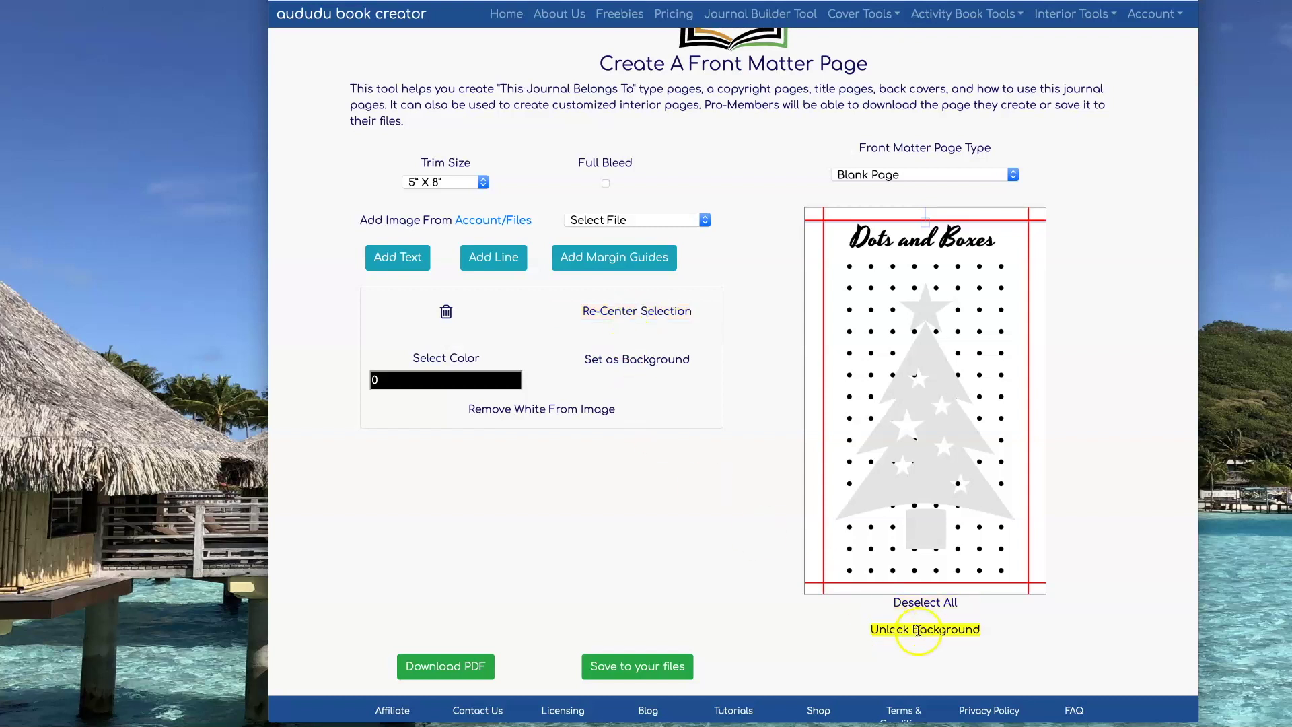
click(940, 631)
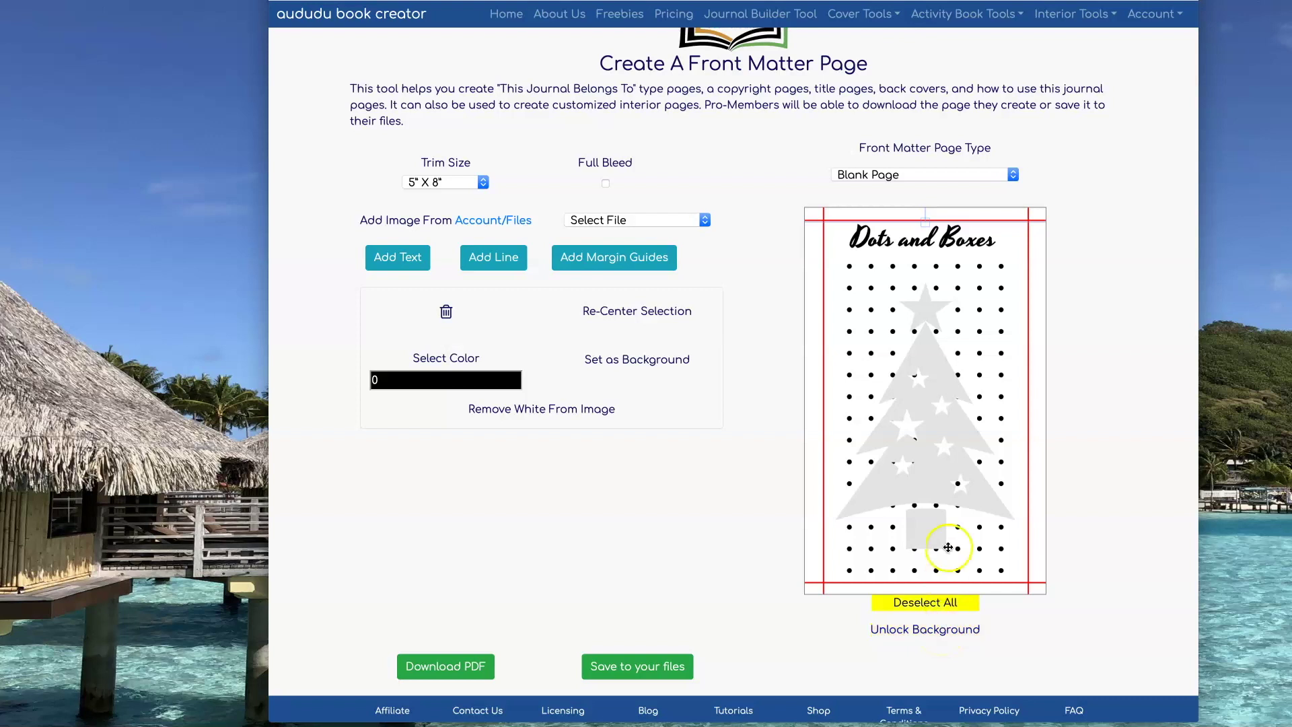
click(676, 359)
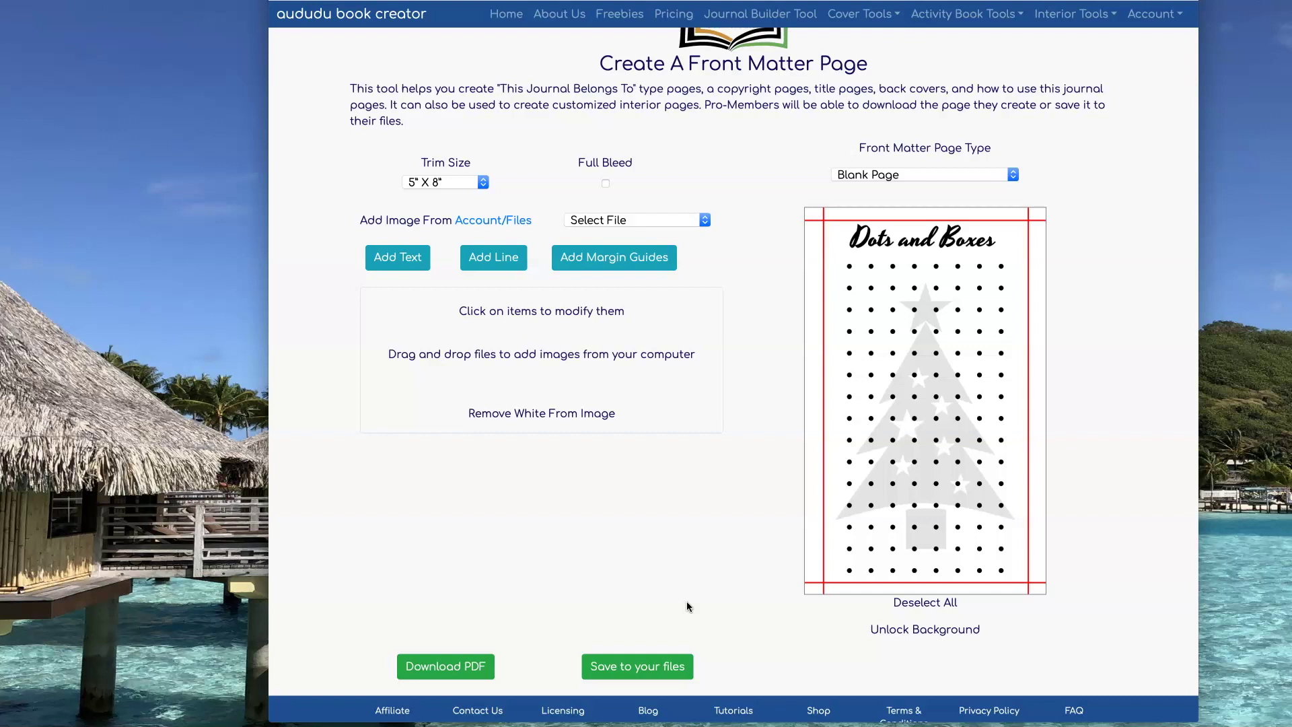
Save the finished page to the account files as dots_boxes_game.
scroll(697, 471, down, 1)
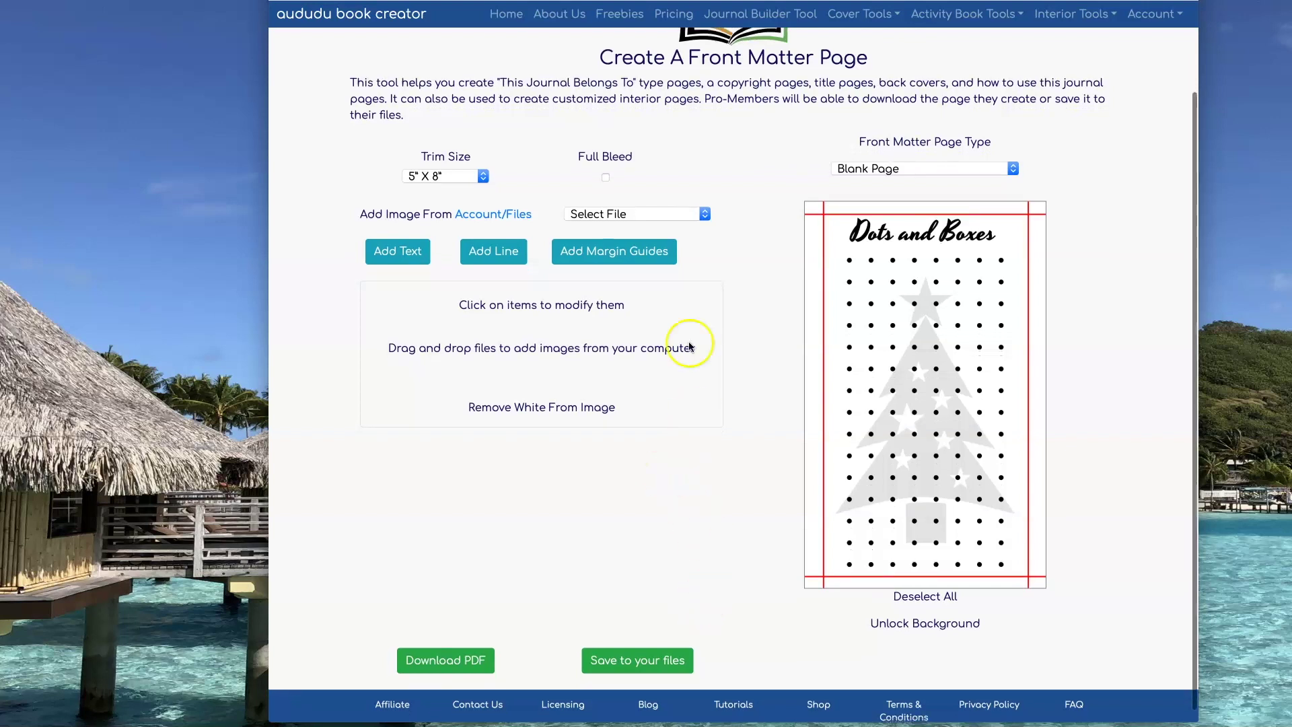
scroll(669, 531, up, 1)
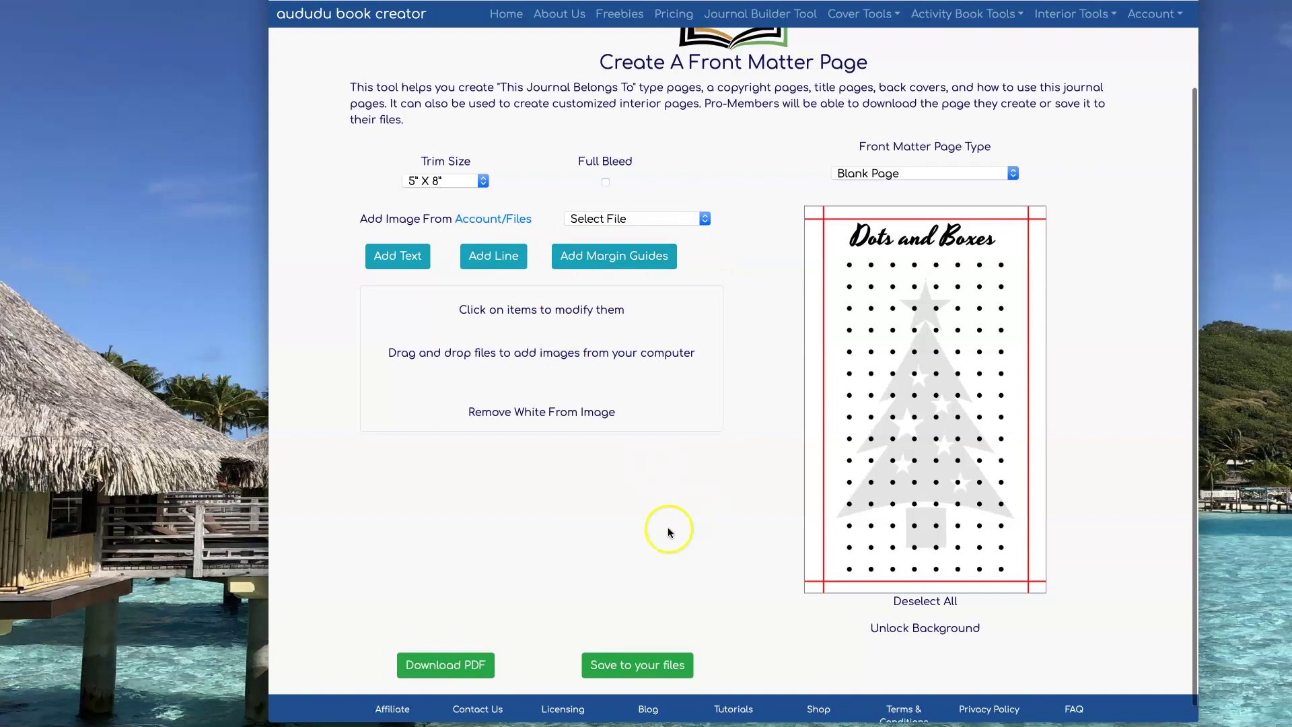
scroll(633, 677, down, 1)
click(634, 675)
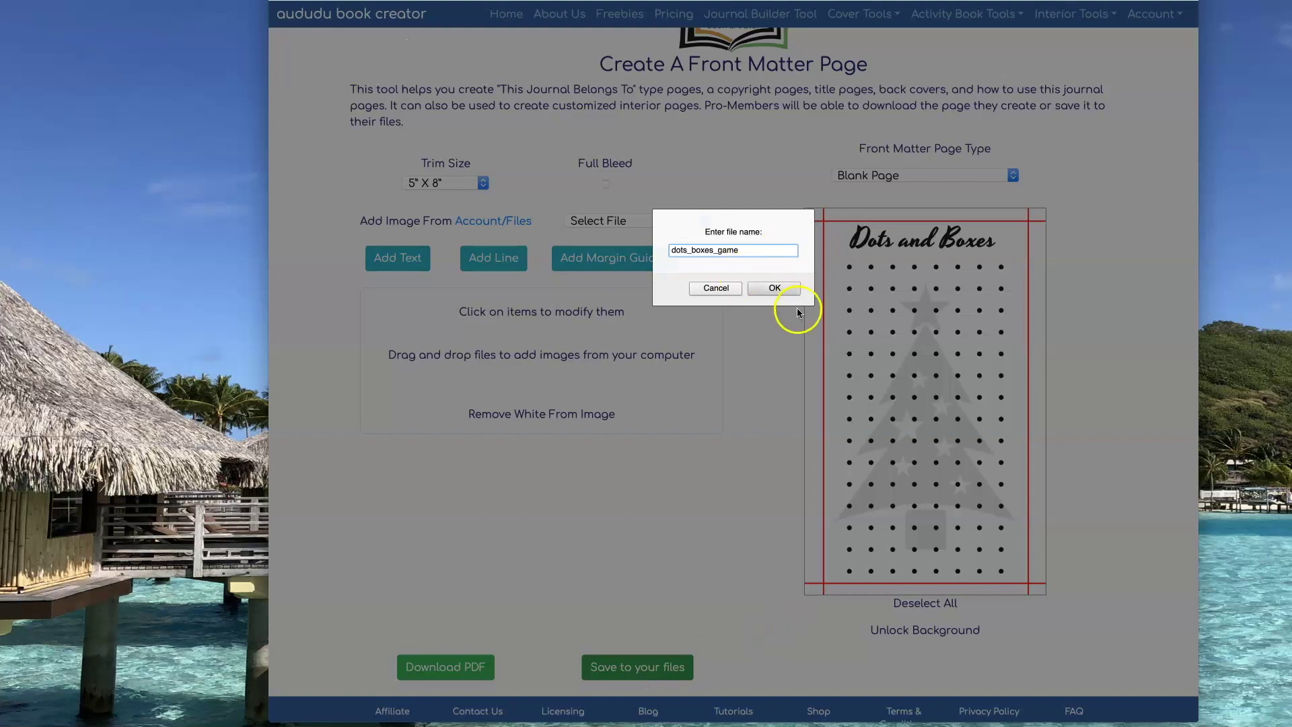
click(782, 288)
click(815, 288)
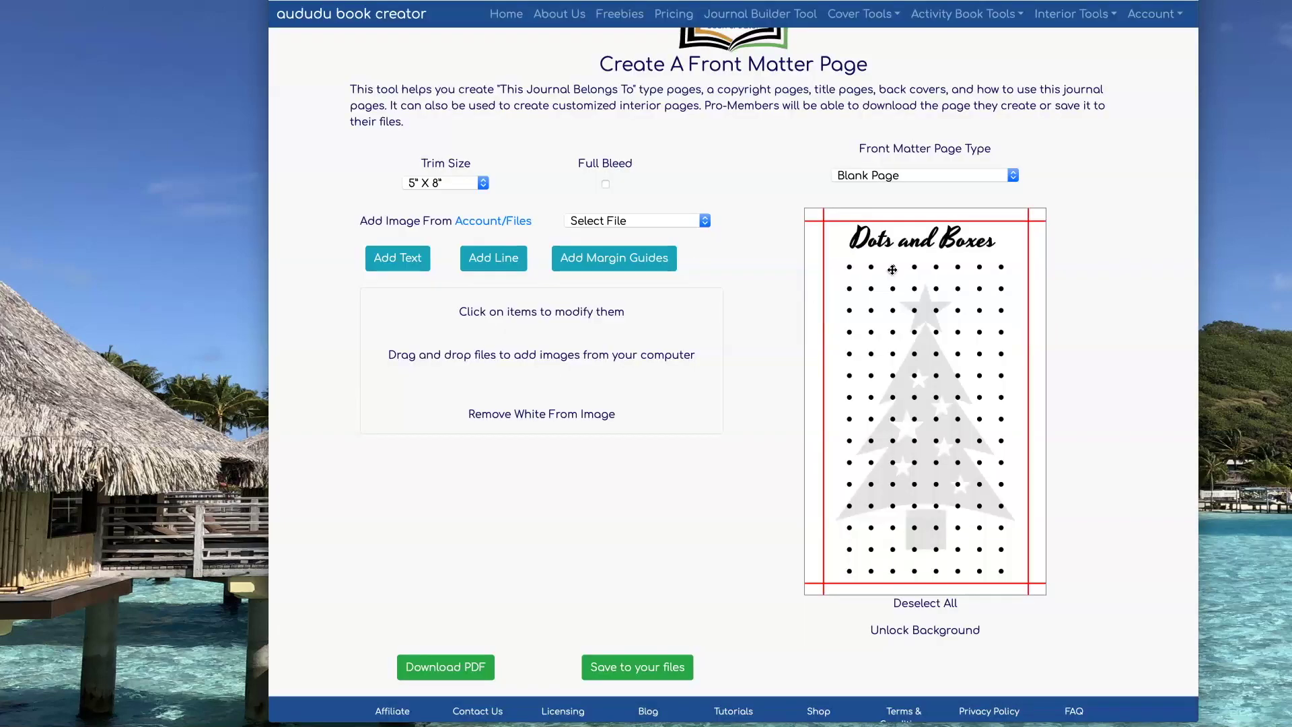
Open the account's files and look through the saved game page images.
click(1150, 14)
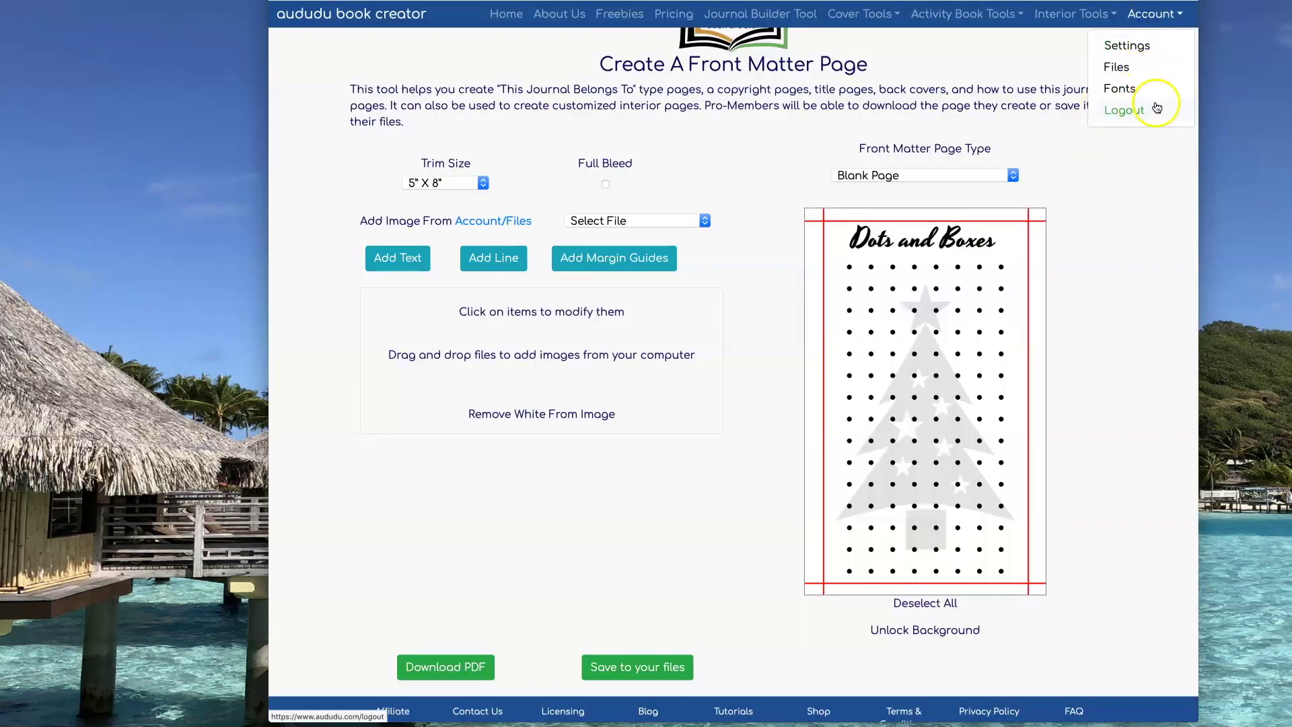
click(1117, 71)
scroll(1035, 159, down, 5)
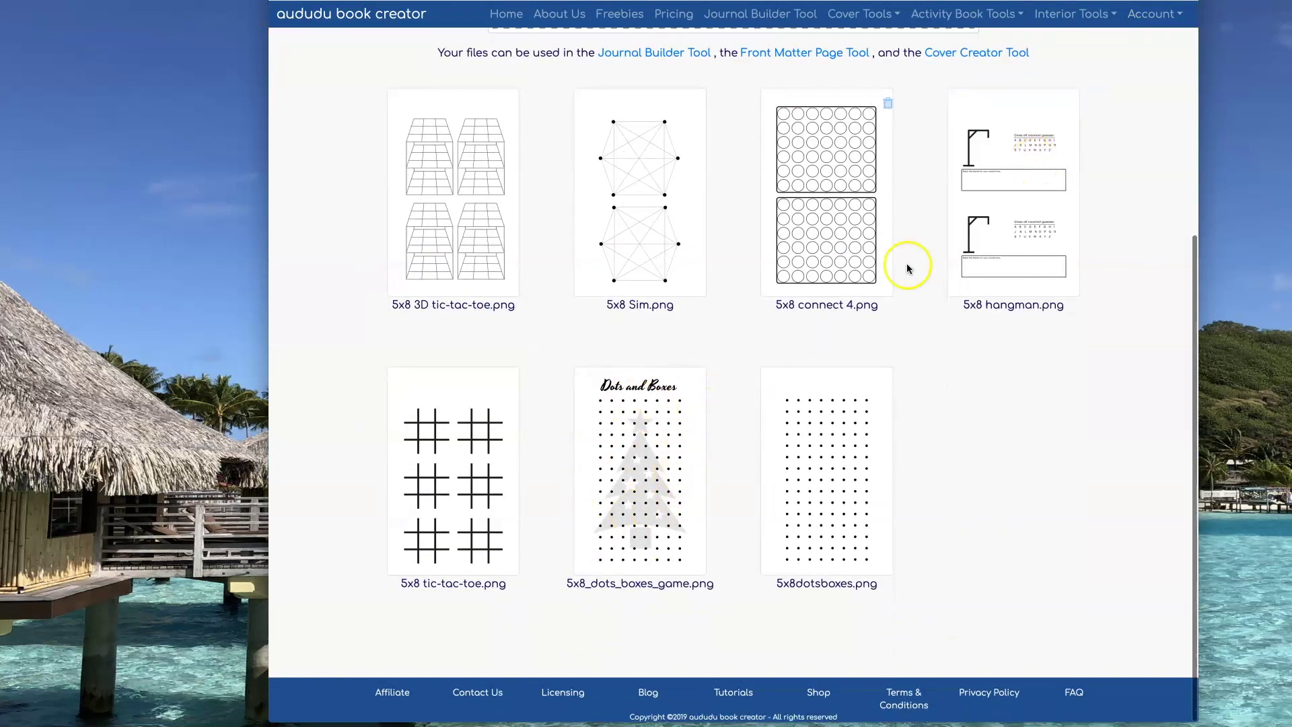
scroll(1009, 282, up, 1)
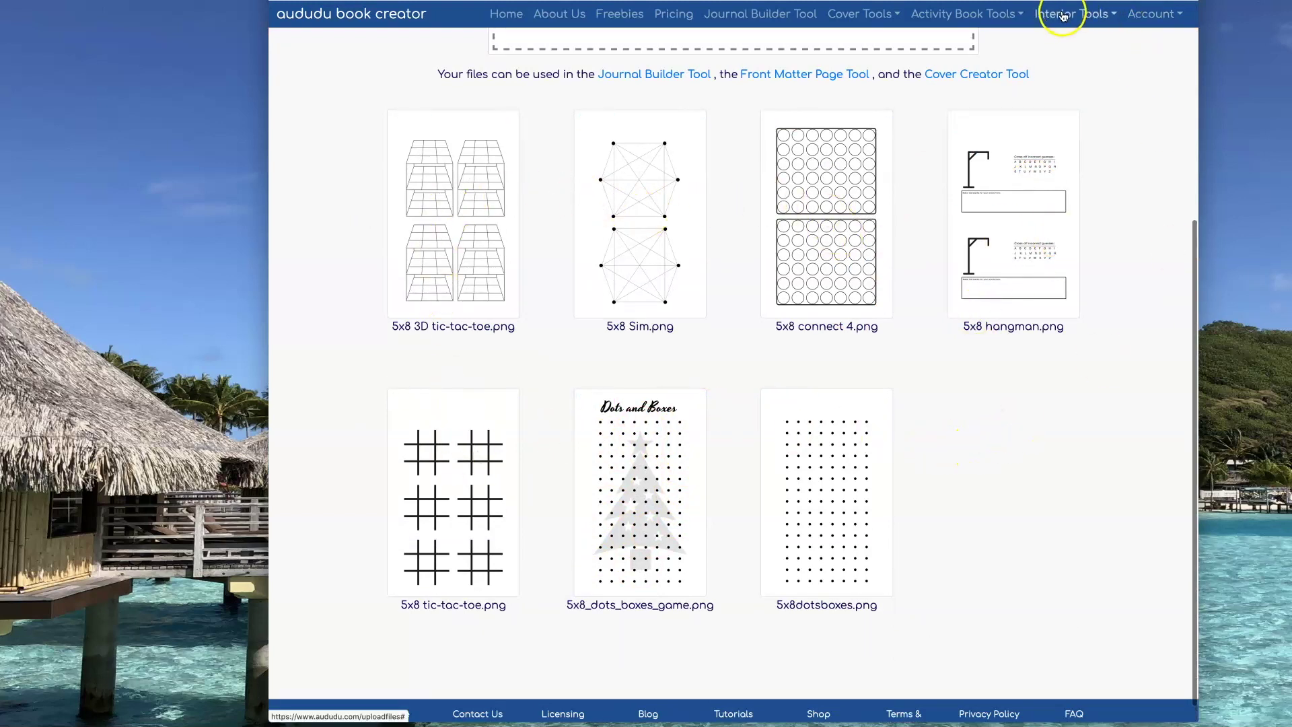
Reopen the Front Matter Page Tool and place the saved 3D tic-tac-toe image on the blank page.
click(1064, 14)
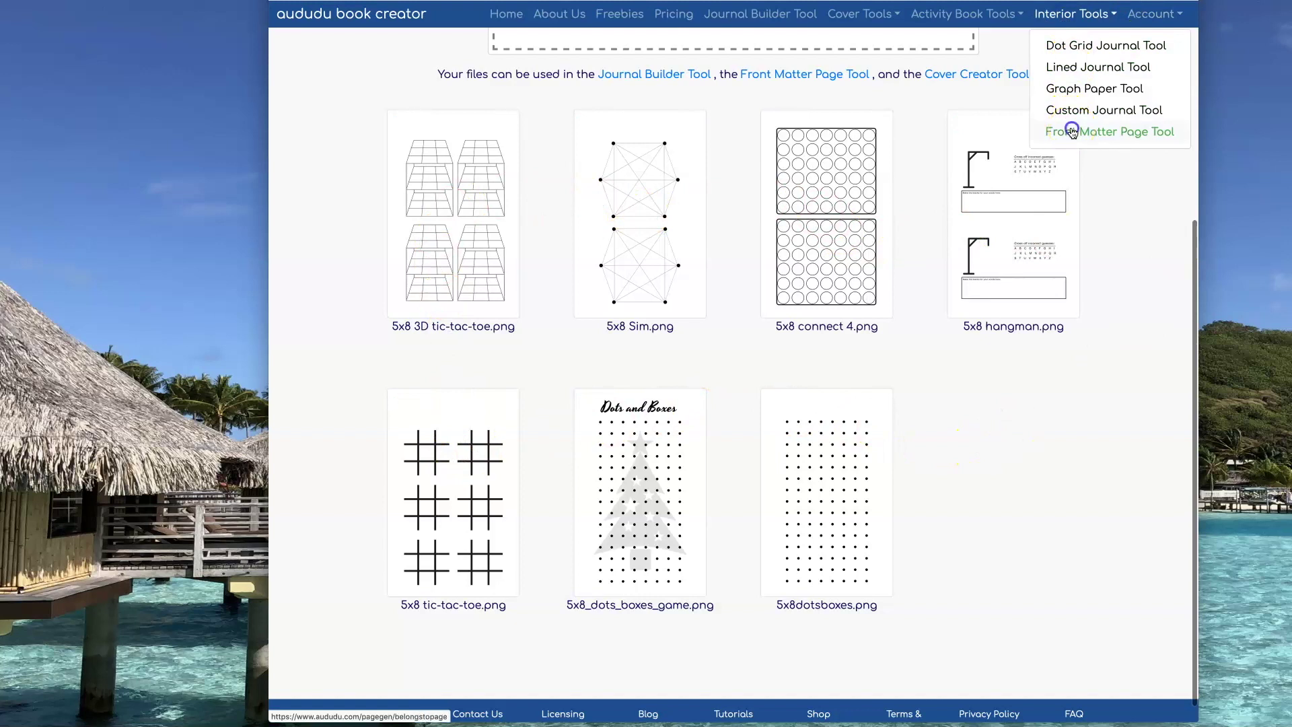
click(1070, 130)
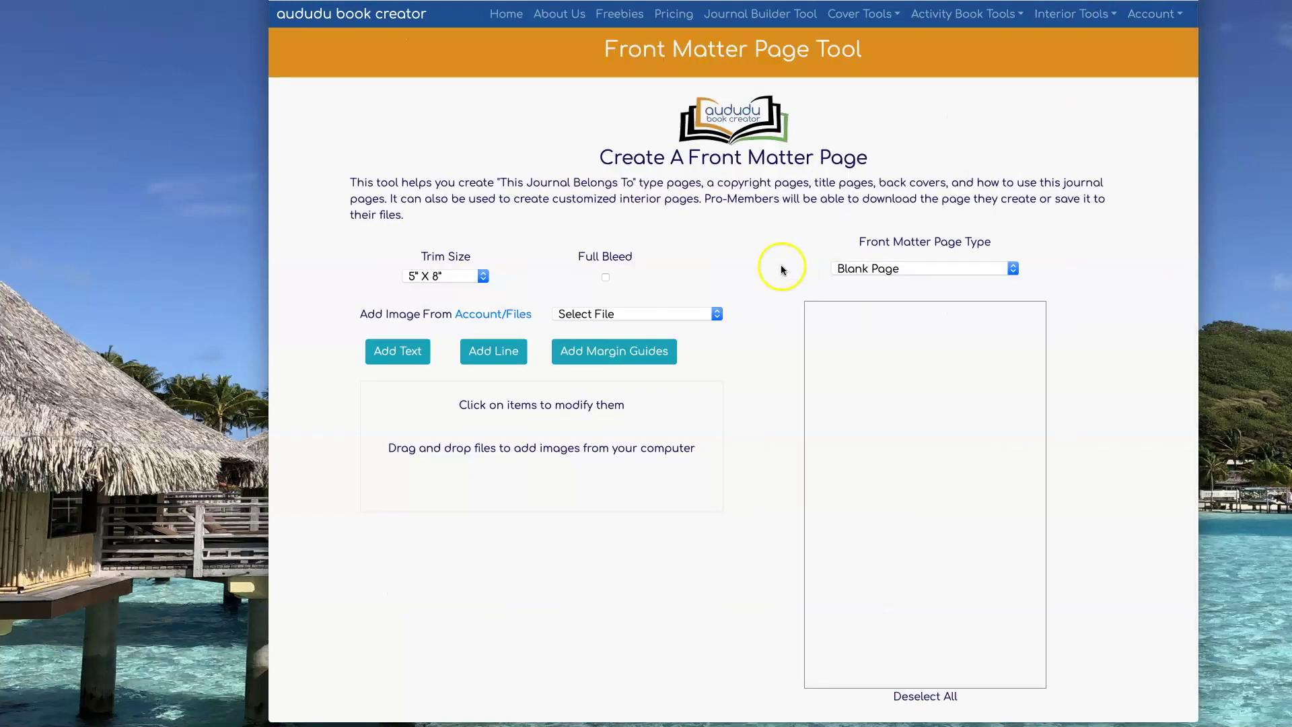
click(689, 315)
click(687, 326)
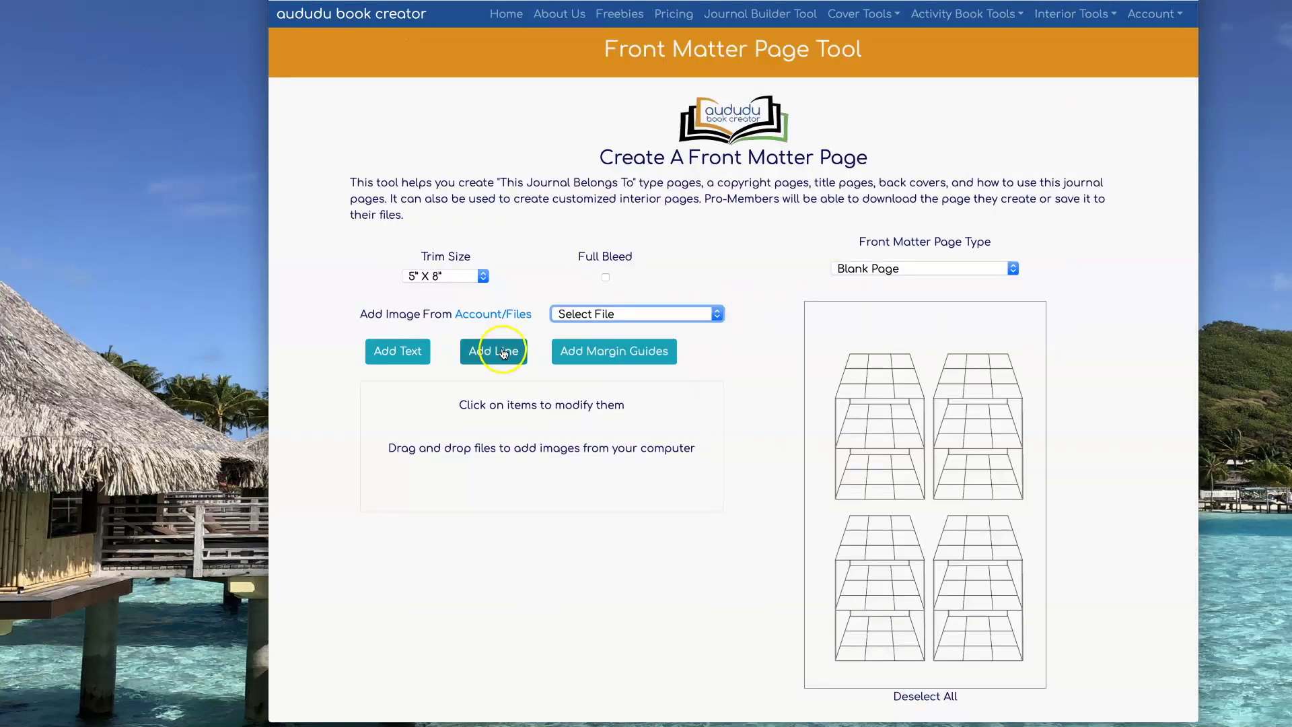
Add the title text "3D Tic-Tac-Toe" and set its font to Yesteryear-Regular.
click(399, 357)
text(3D Tic-Tac-Toe)
click(415, 461)
click(417, 432)
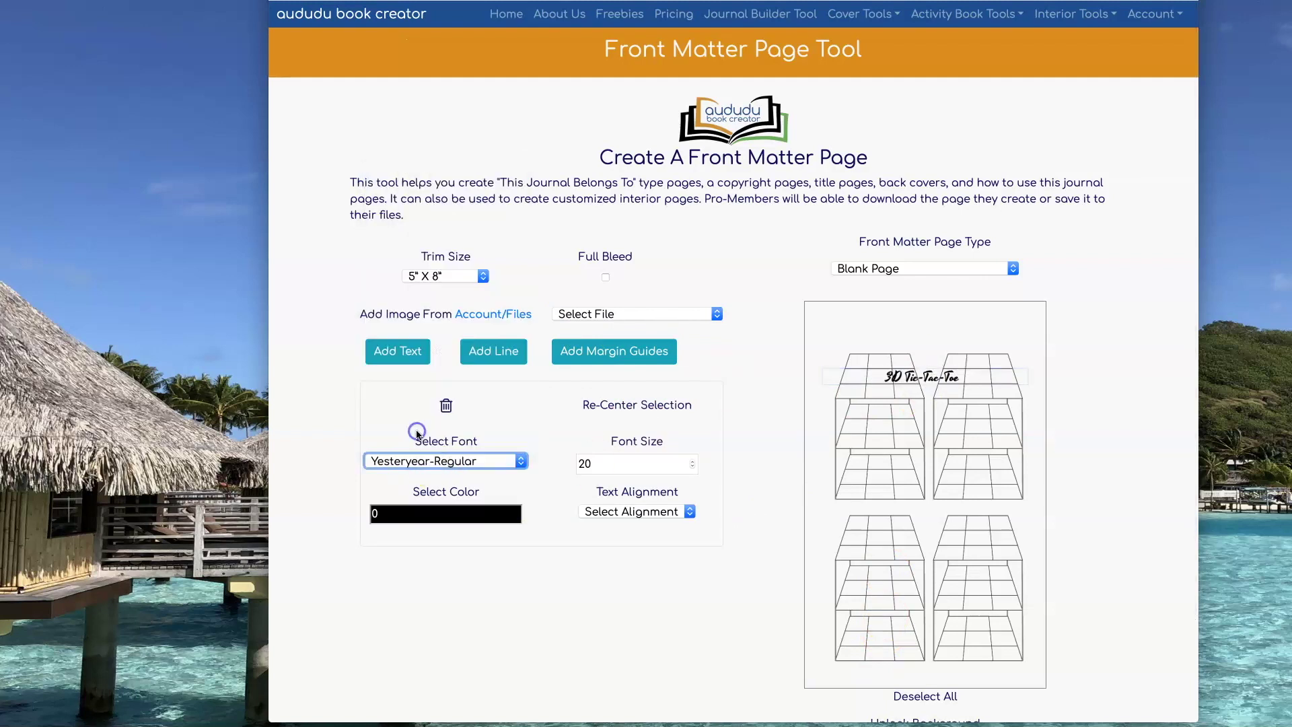
Move the "3D Tic-Tac-Toe" title above the game grids and add margin guides to the page.
click(926, 348)
drag(922, 376, 929, 318)
click(617, 347)
Enlarge the "3D Tic-Tac-Toe" title to font size 35.
scroll(1067, 352, down, 1)
double_click(585, 457)
text(40)
scroll(929, 318, up, 1)
double_click(586, 463)
text(35)
Add two candy cane images, shrink them and place one on each side of the "3D Tic-Tac-Toe" title.
click(756, 358)
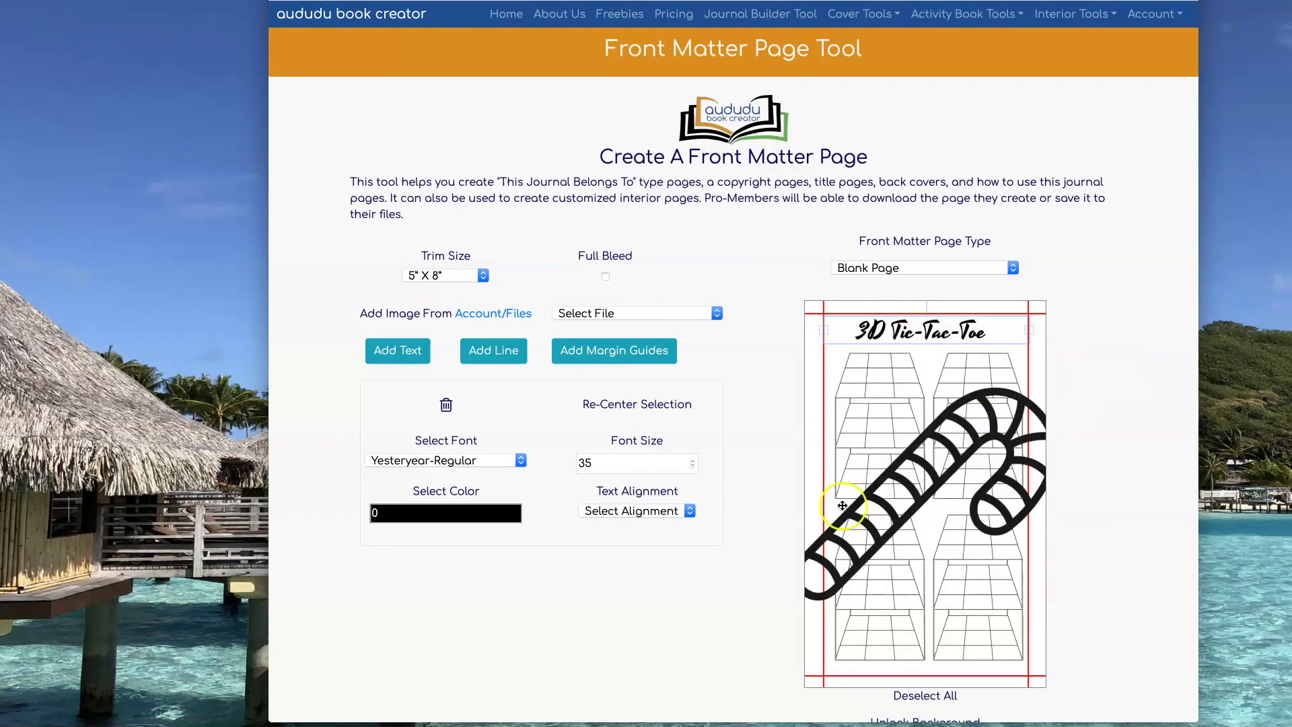
drag(843, 506, 983, 619)
drag(880, 423, 1006, 549)
drag(1030, 596, 842, 390)
drag(818, 346, 979, 509)
drag(1000, 531, 1000, 331)
drag(824, 330, 969, 471)
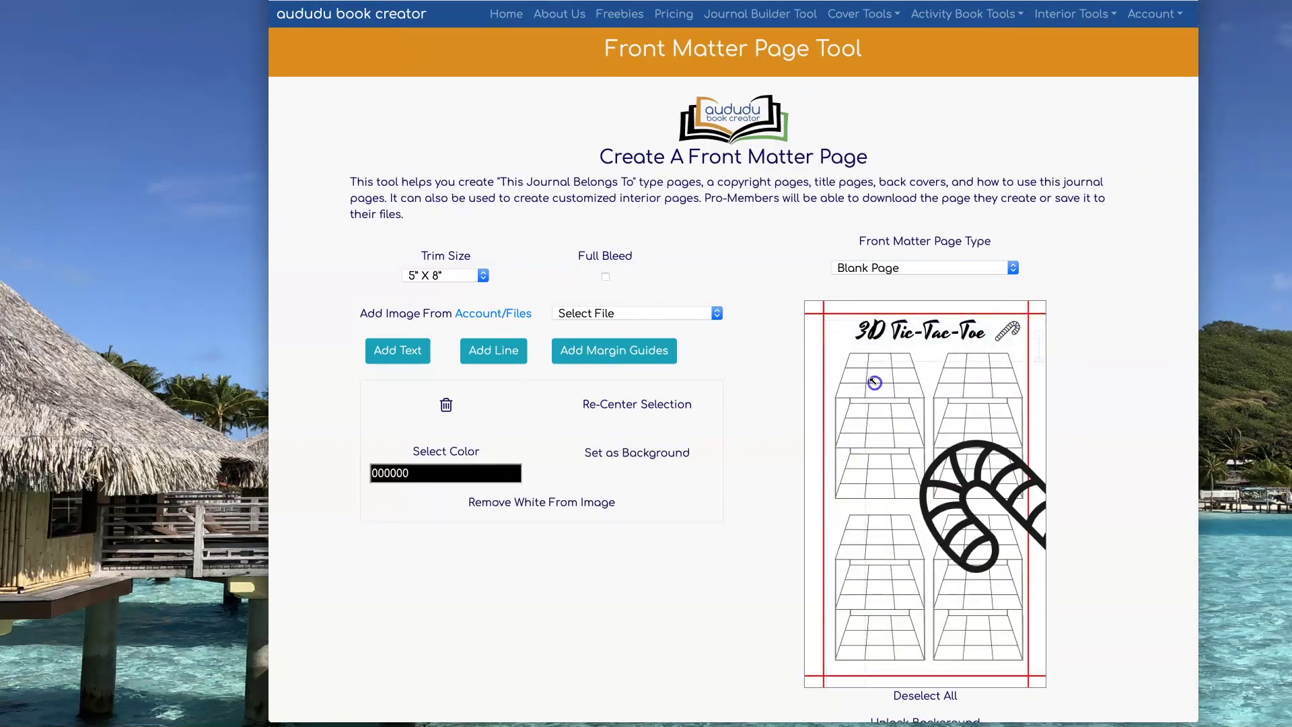
drag(986, 481, 979, 327)
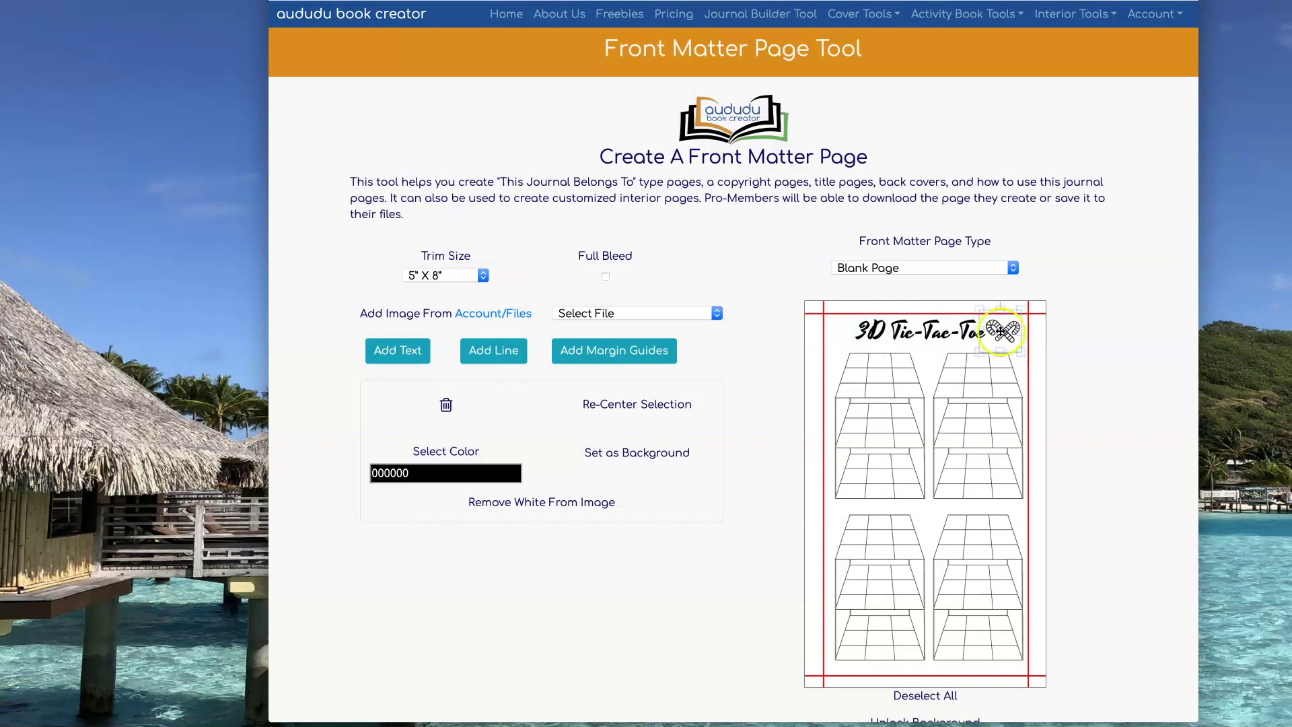
drag(915, 330, 920, 329)
click(1097, 305)
Save the 3D tic-tac-toe page to the account files as "3D ttt".
scroll(619, 367, down, 3)
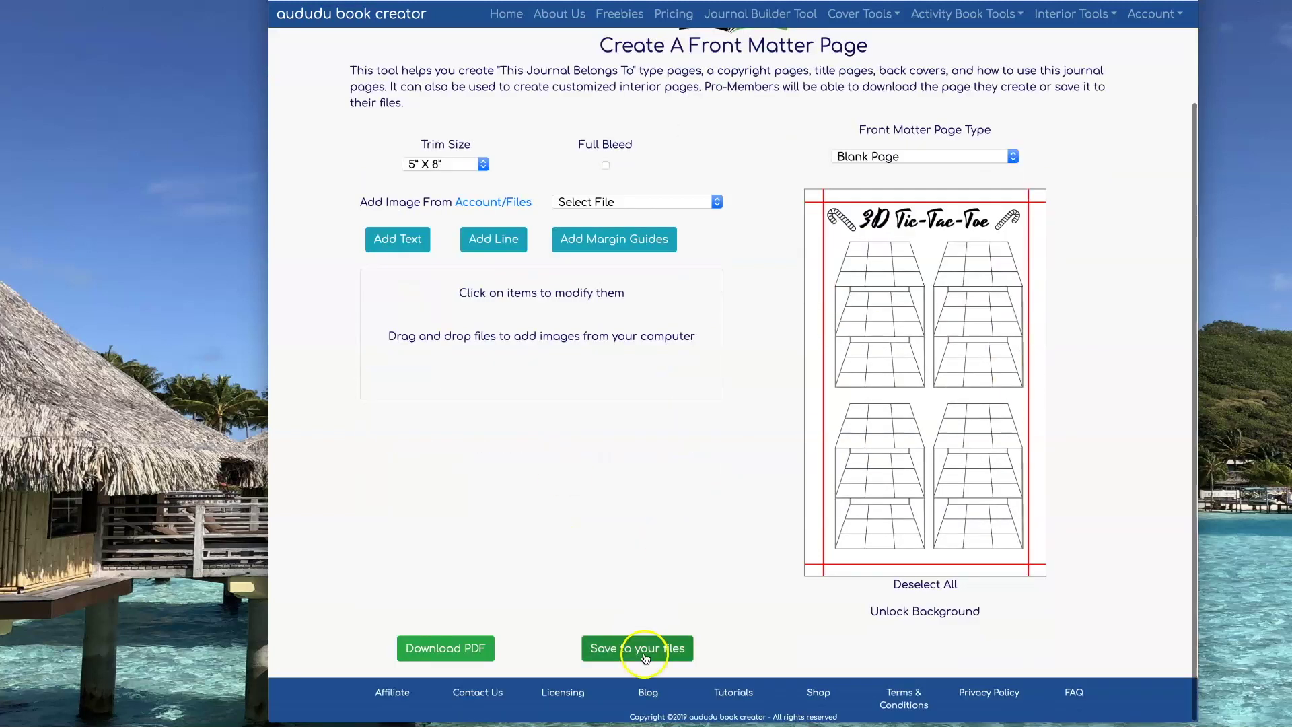
click(644, 655)
text(3D ttt)
click(774, 288)
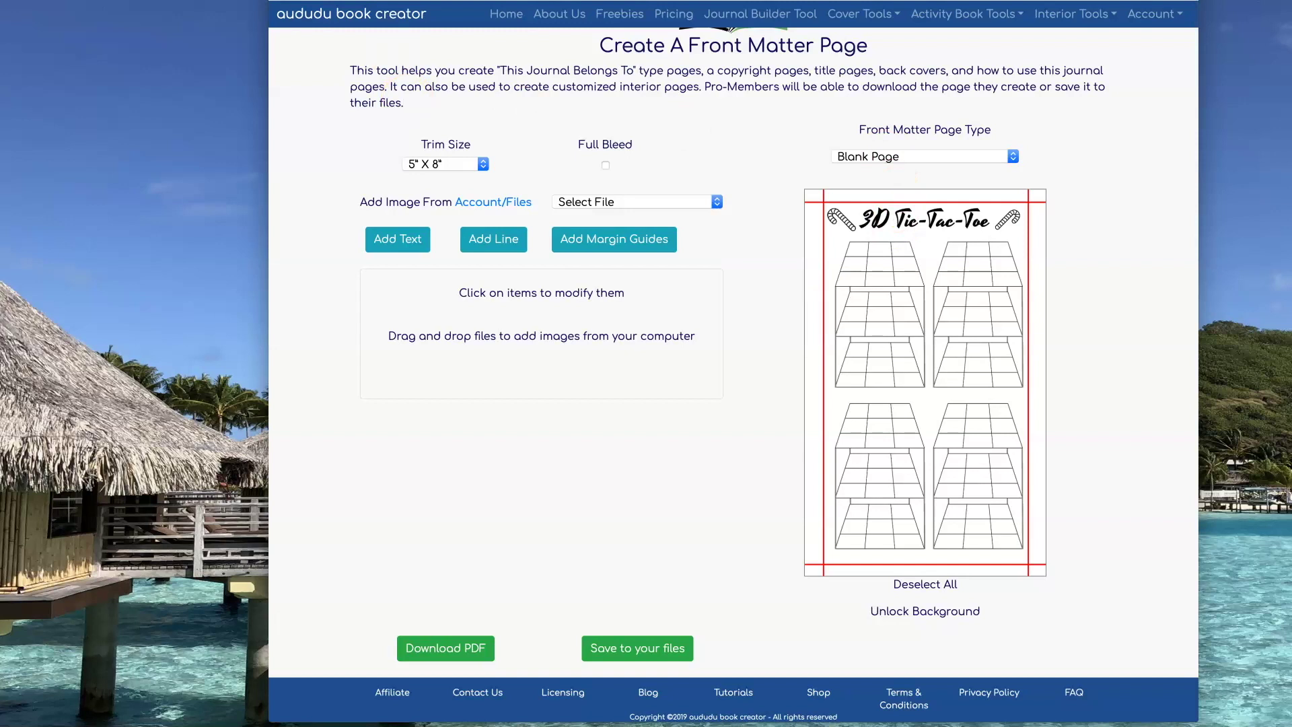
Place the saved 5x8 Sim image on a new page and add a "Sim Pencil Game" title above the diagrams.
click(615, 219)
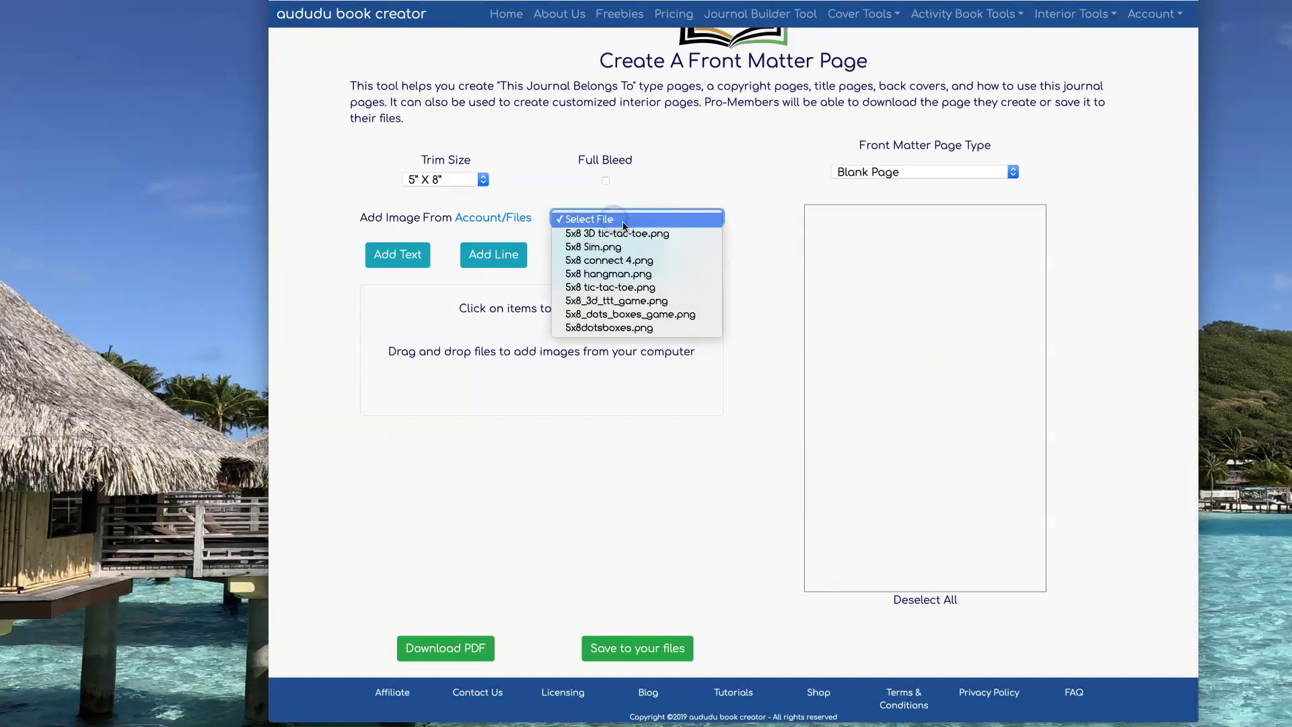
click(593, 247)
click(943, 276)
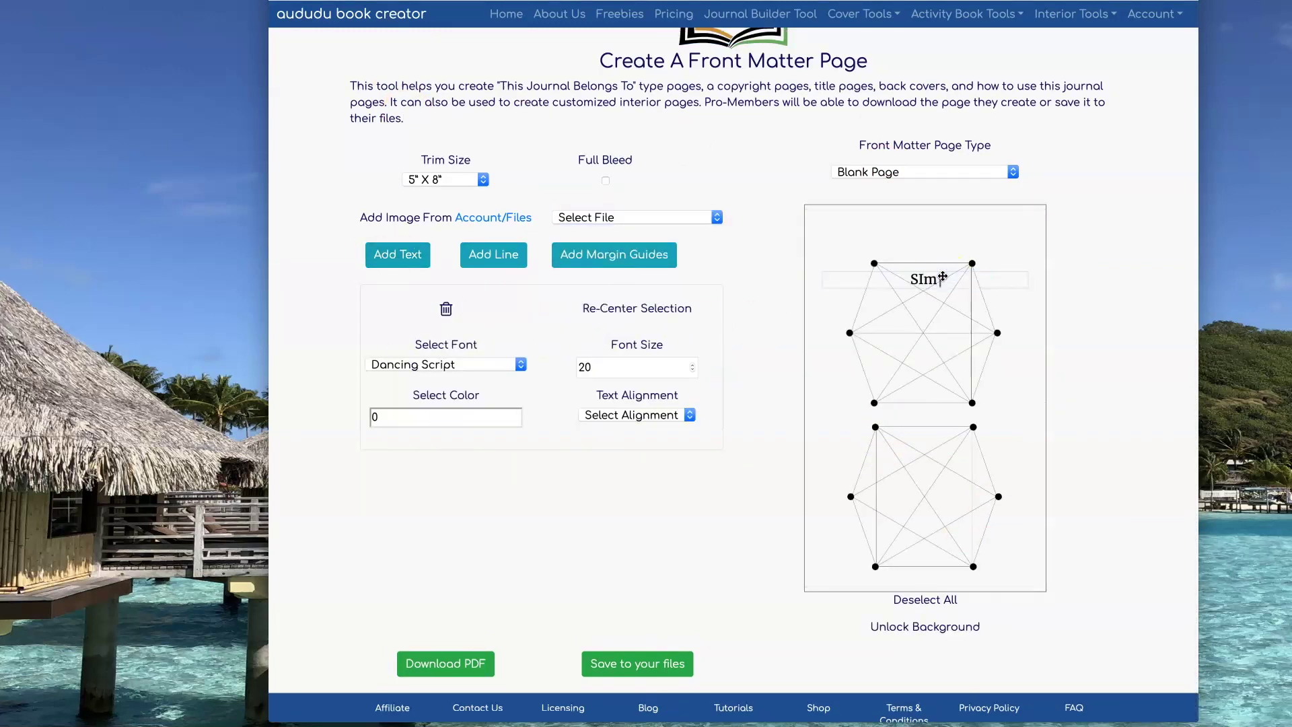
drag(942, 277, 943, 229)
Set the Sim title to Yesteryear-Regular at font size 35 and add margin guides to the page.
click(445, 365)
click(426, 634)
drag(597, 367, 569, 366)
text(35)
click(614, 255)
click(774, 288)
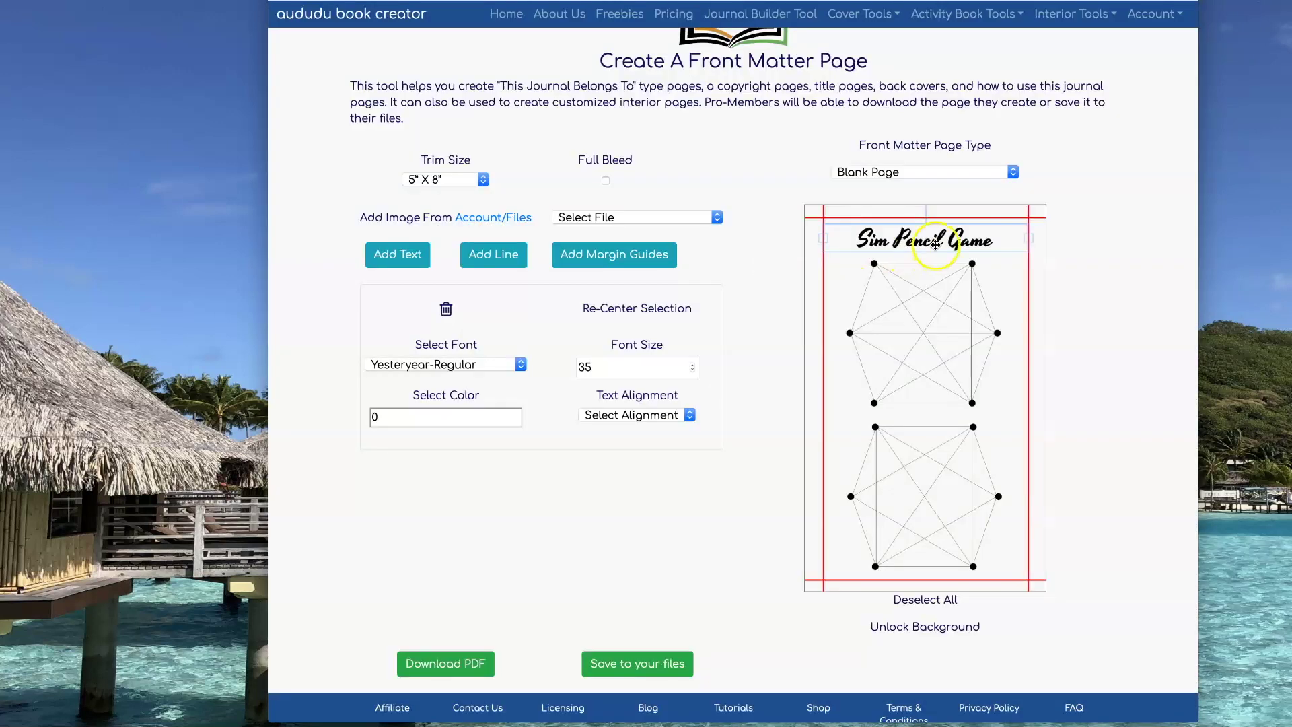
Add the gray snowman image to the Sim page and position it over the two diagrams.
click(1088, 324)
drag(1088, 324, 932, 398)
mouse_move(931, 344)
mouse_down()
mouse_move(995, 364)
mouse_move(908, 346)
mouse_up()
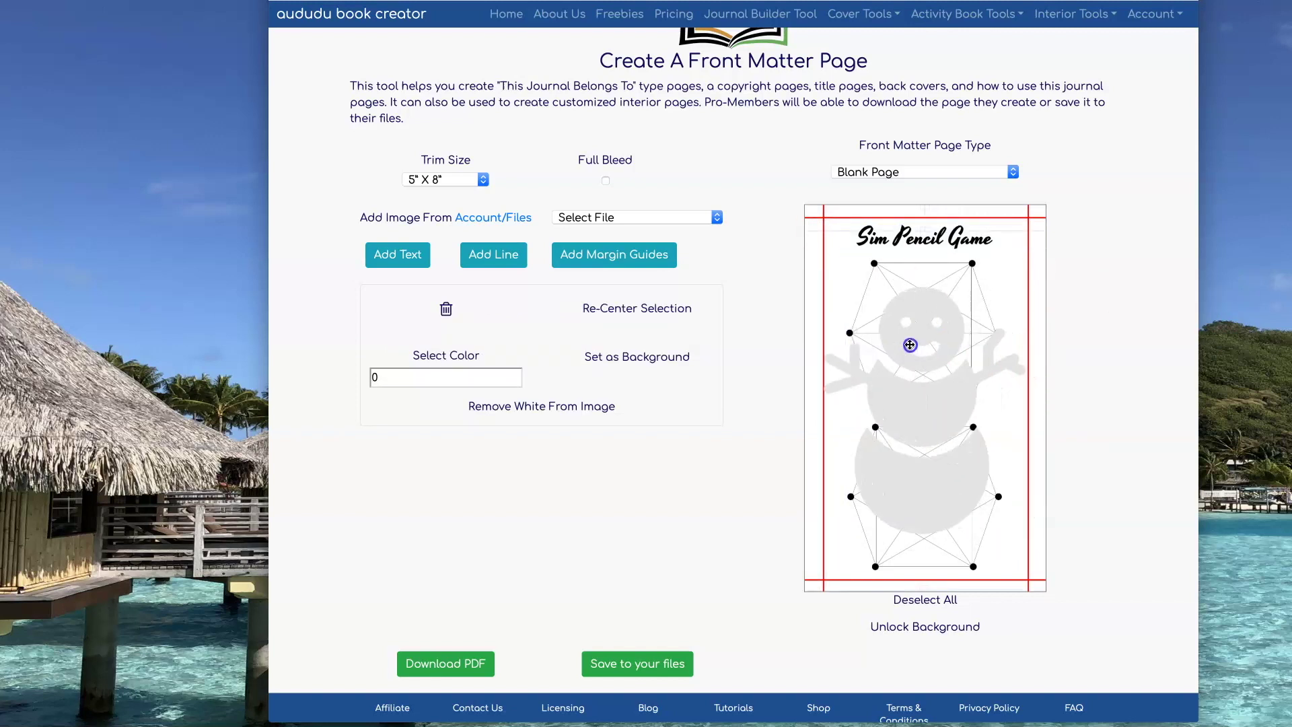
click(1166, 363)
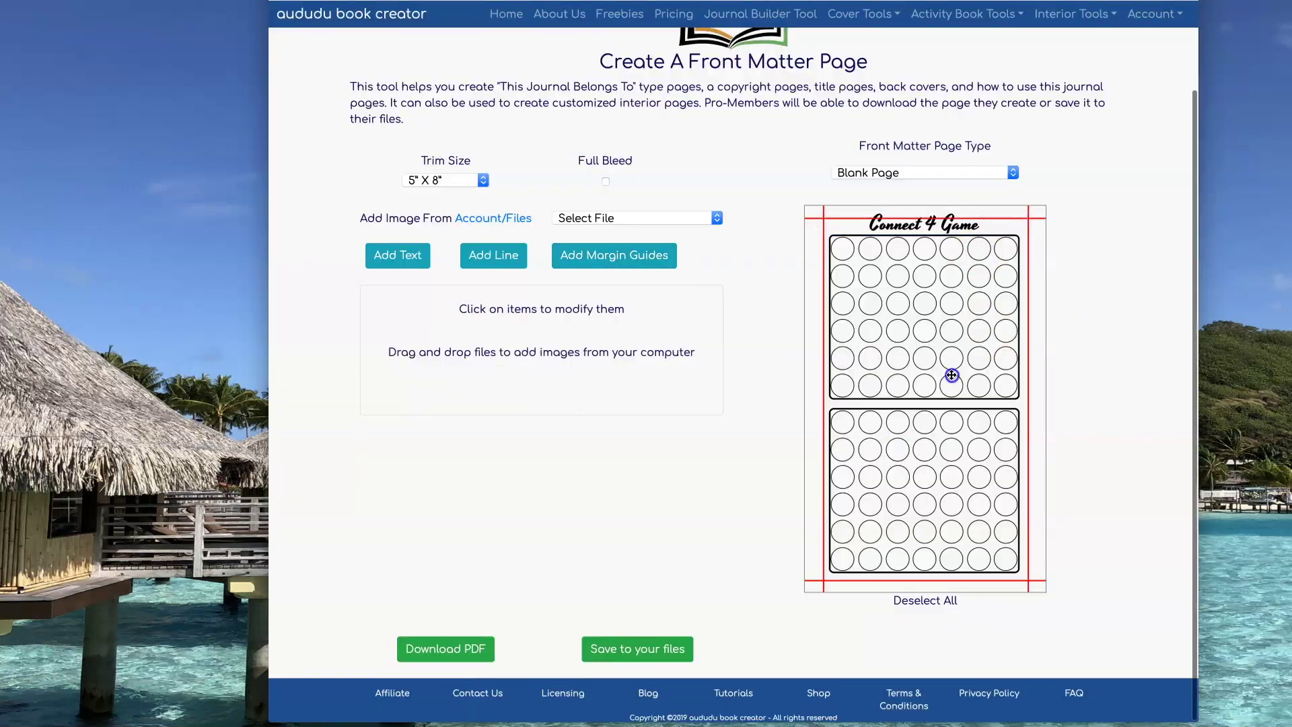
Place gray snowflakes as the background behind both Connect 4 grids and save the page as connect4_game.
click(952, 375)
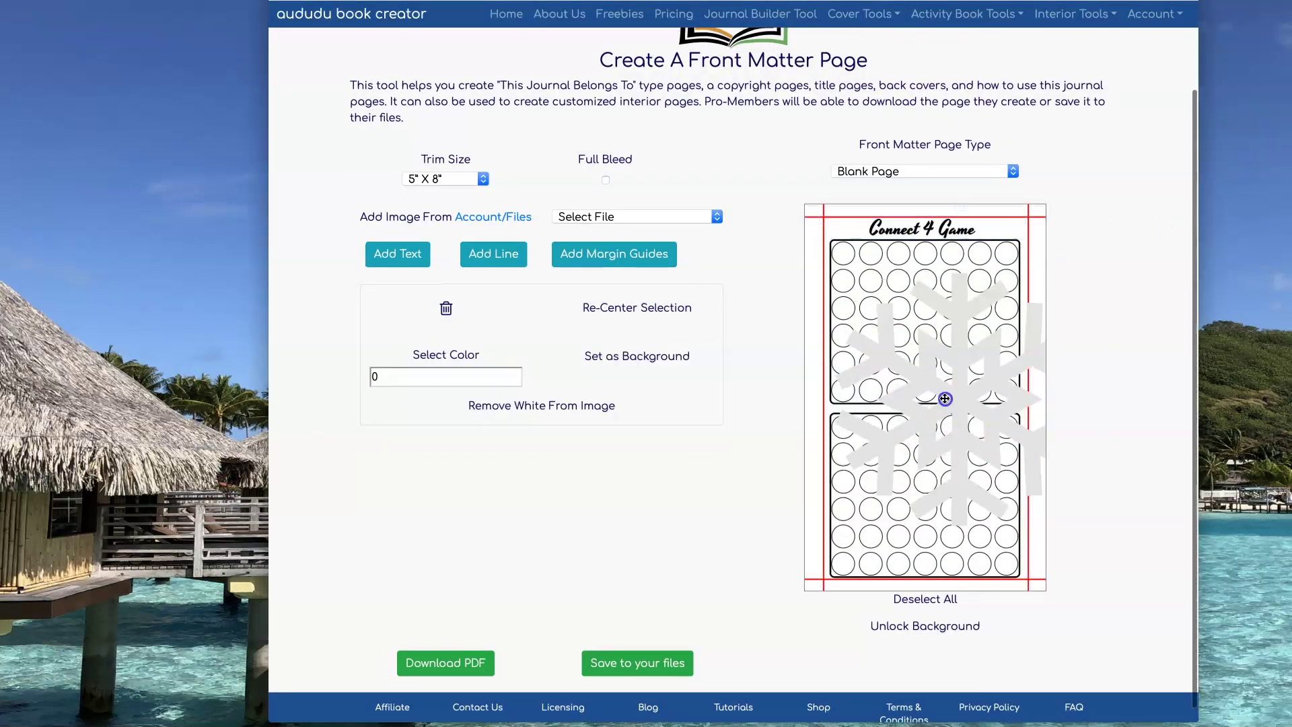
click(638, 355)
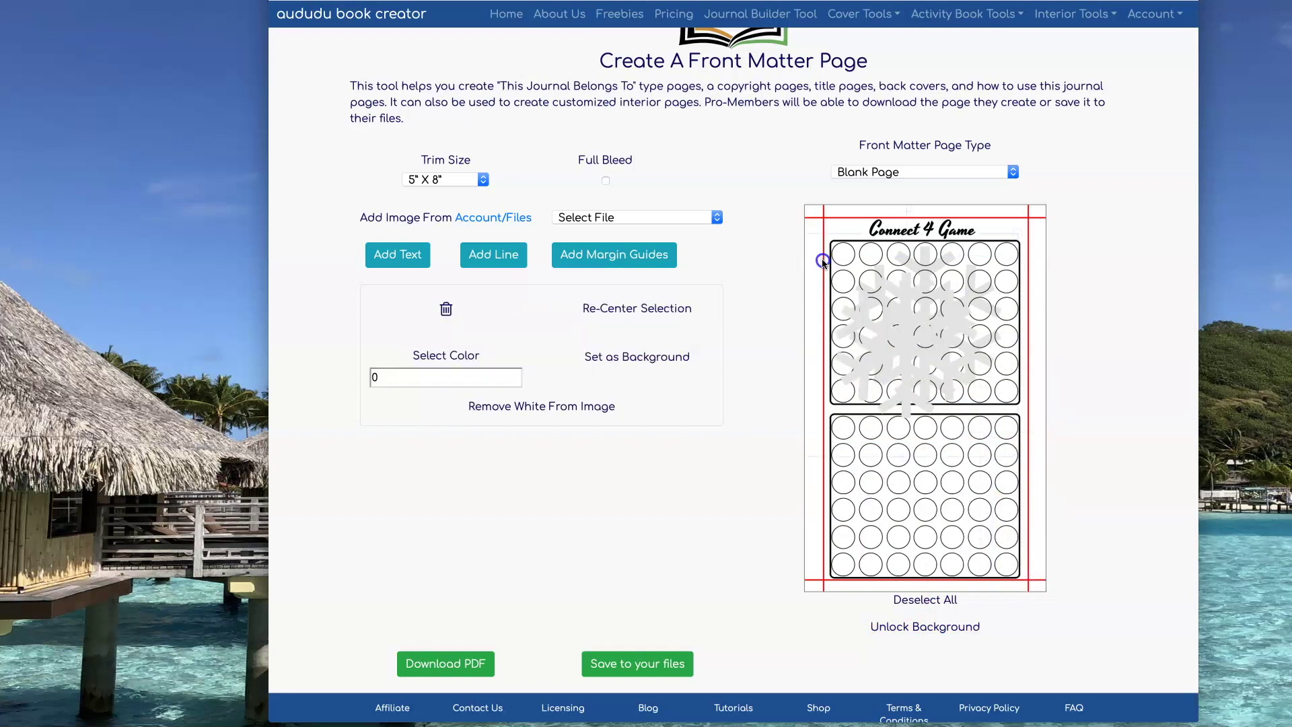
click(1095, 271)
click(647, 661)
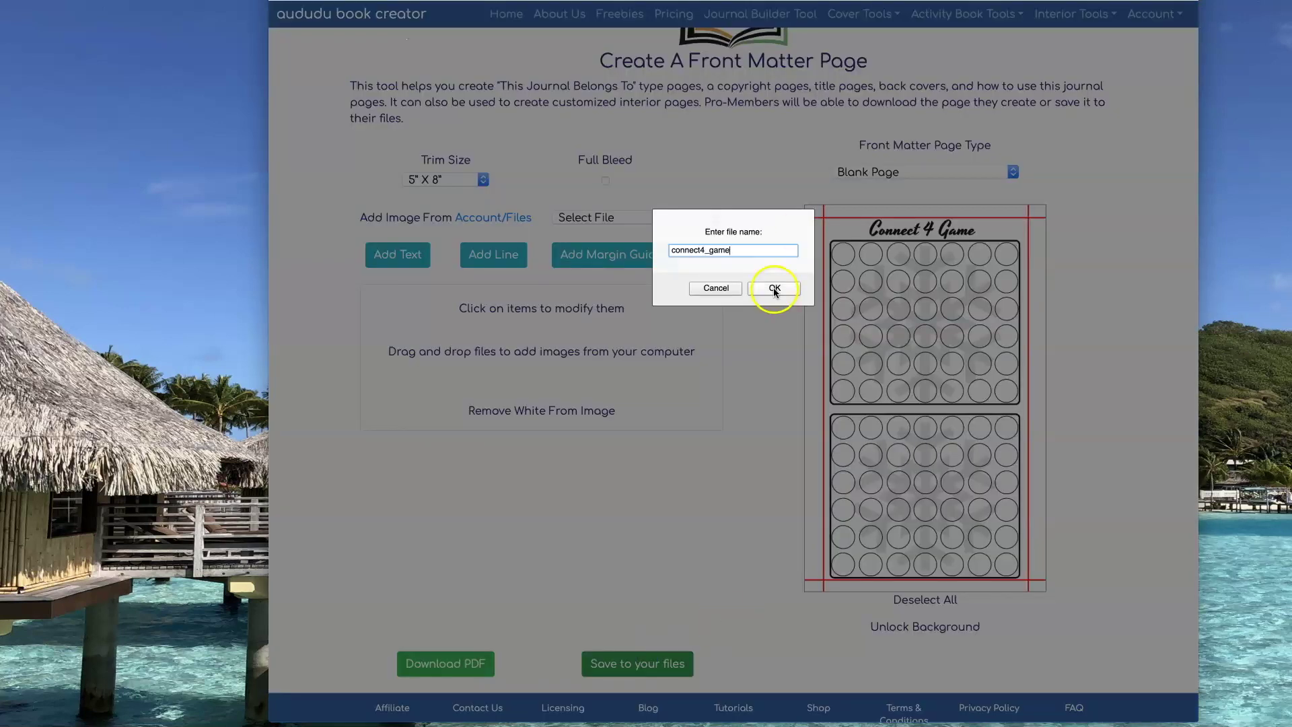
click(773, 289)
Place the saved 5x8 hangman image on a new page and add a "Hangman" title in Yesteryear-Regular.
click(636, 216)
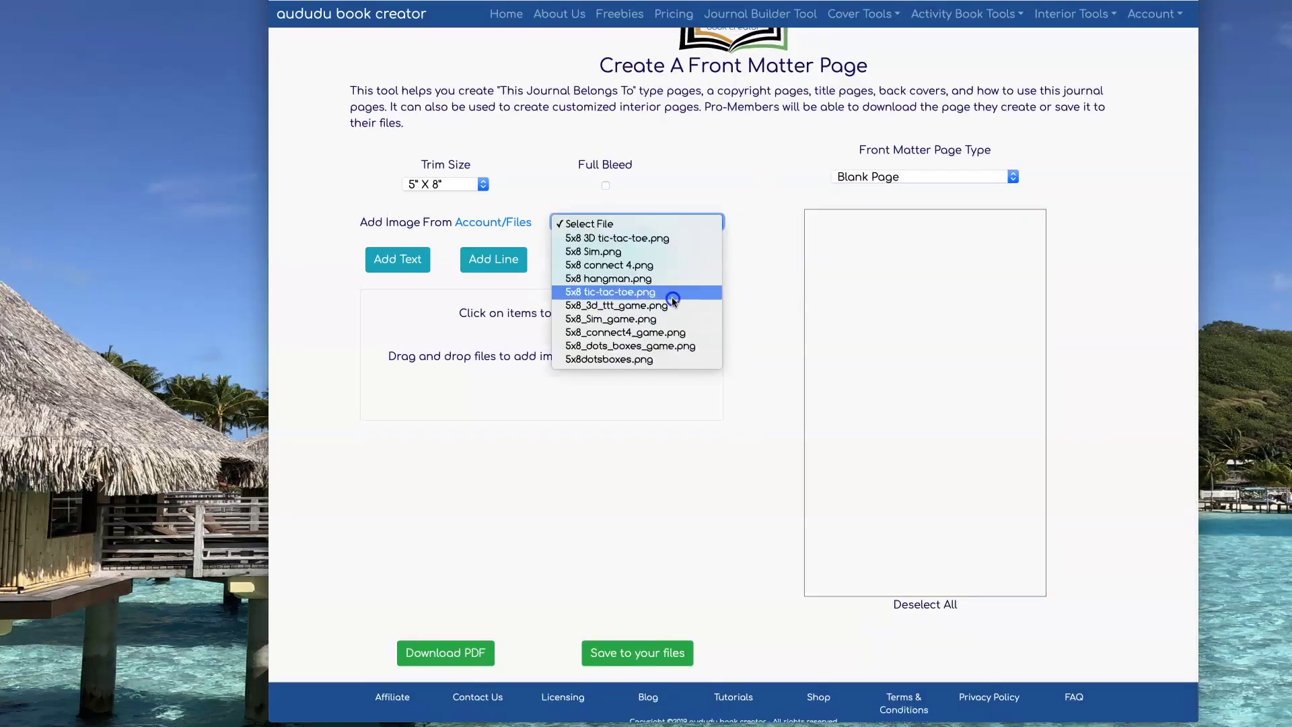
click(619, 289)
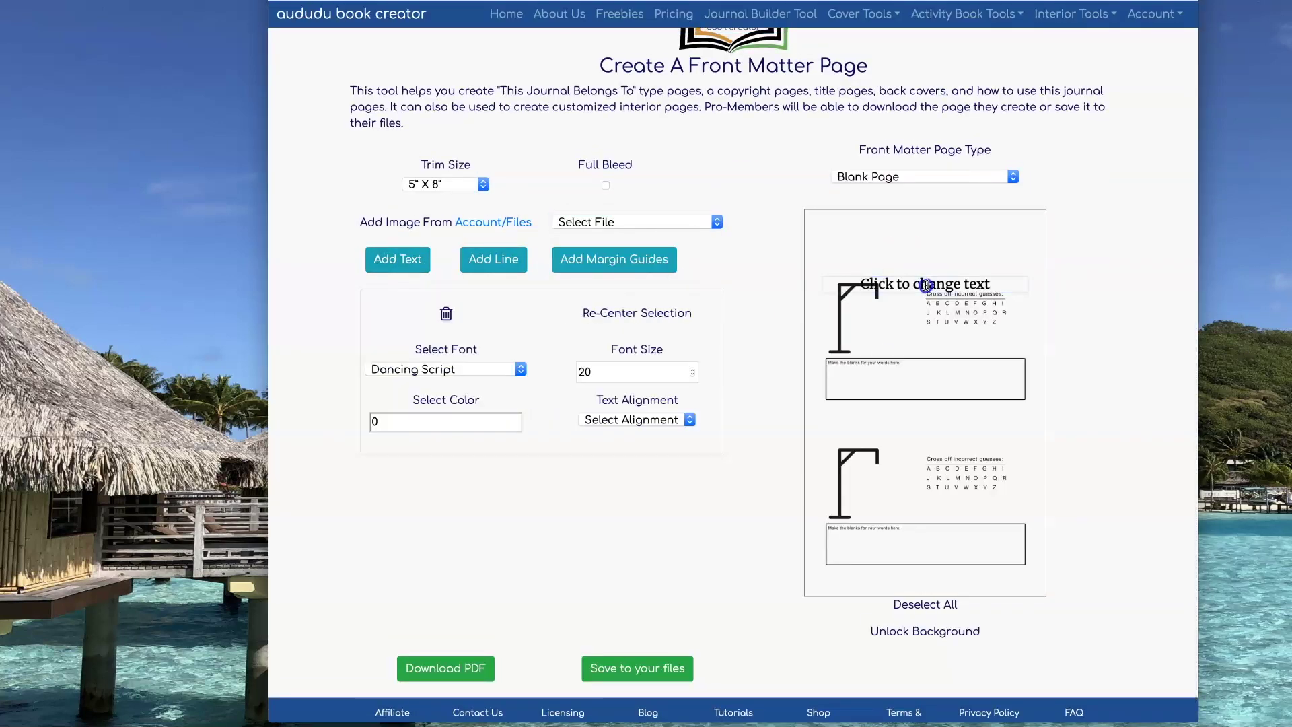
click(433, 639)
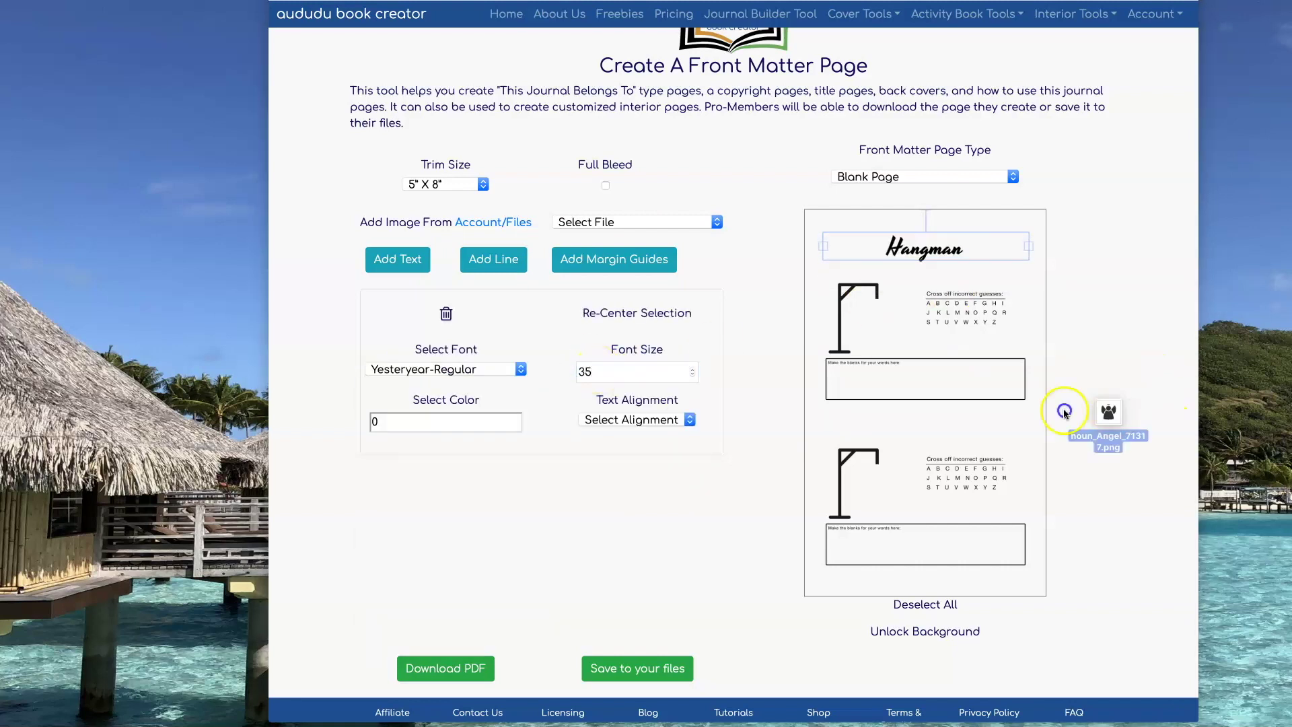
Place a small angel image on each side of the "Hangman" title and add margin guides to the page.
drag(1064, 411, 1038, 442)
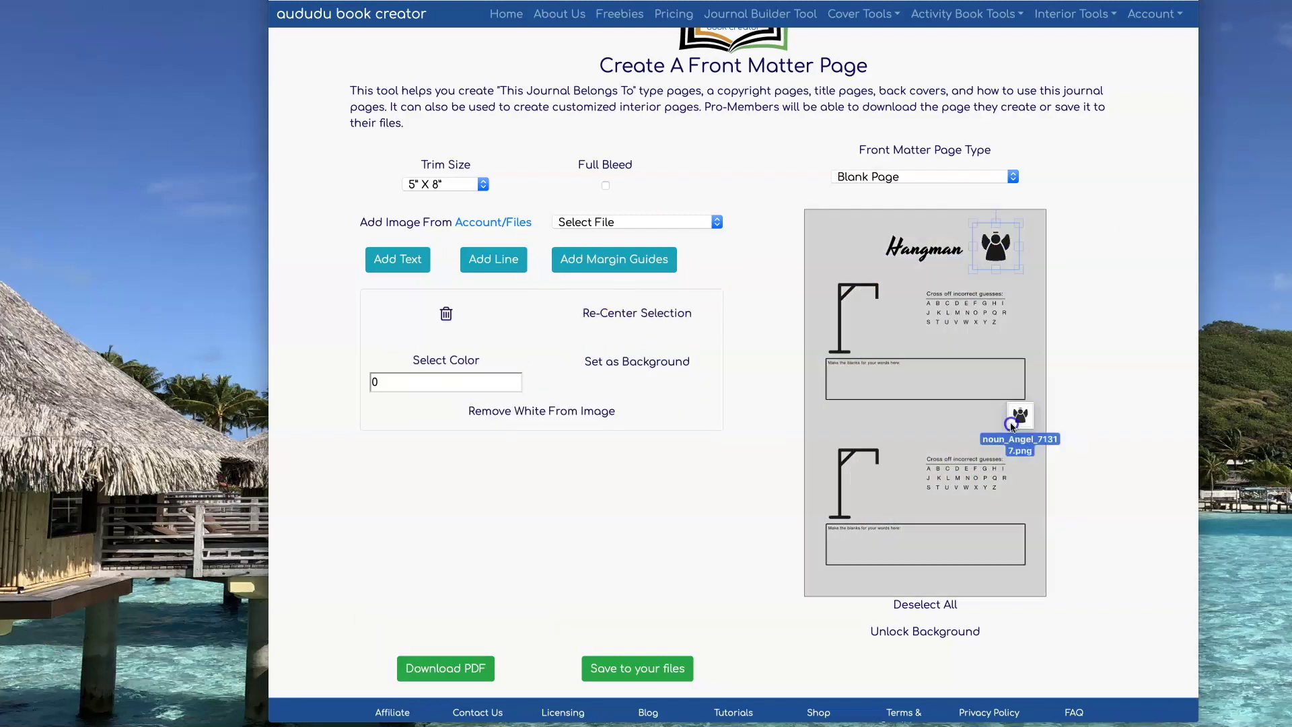
drag(1011, 426, 1017, 468)
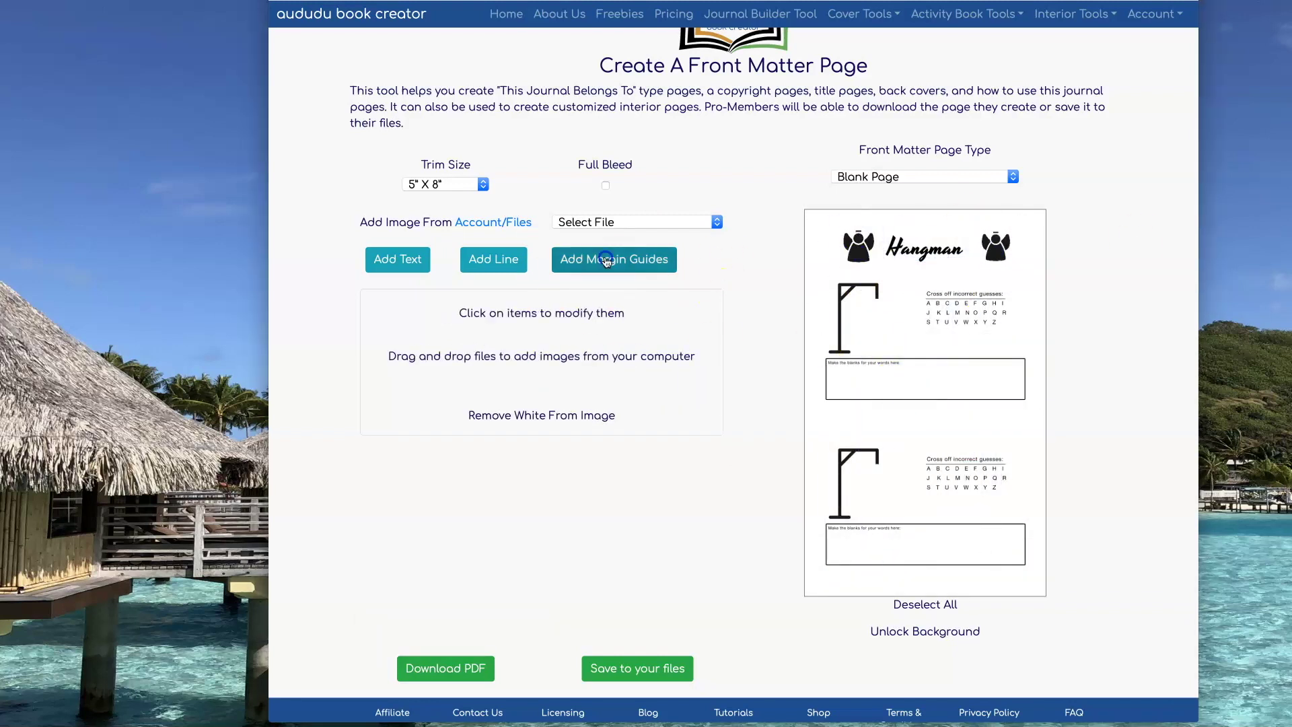
click(614, 259)
click(917, 249)
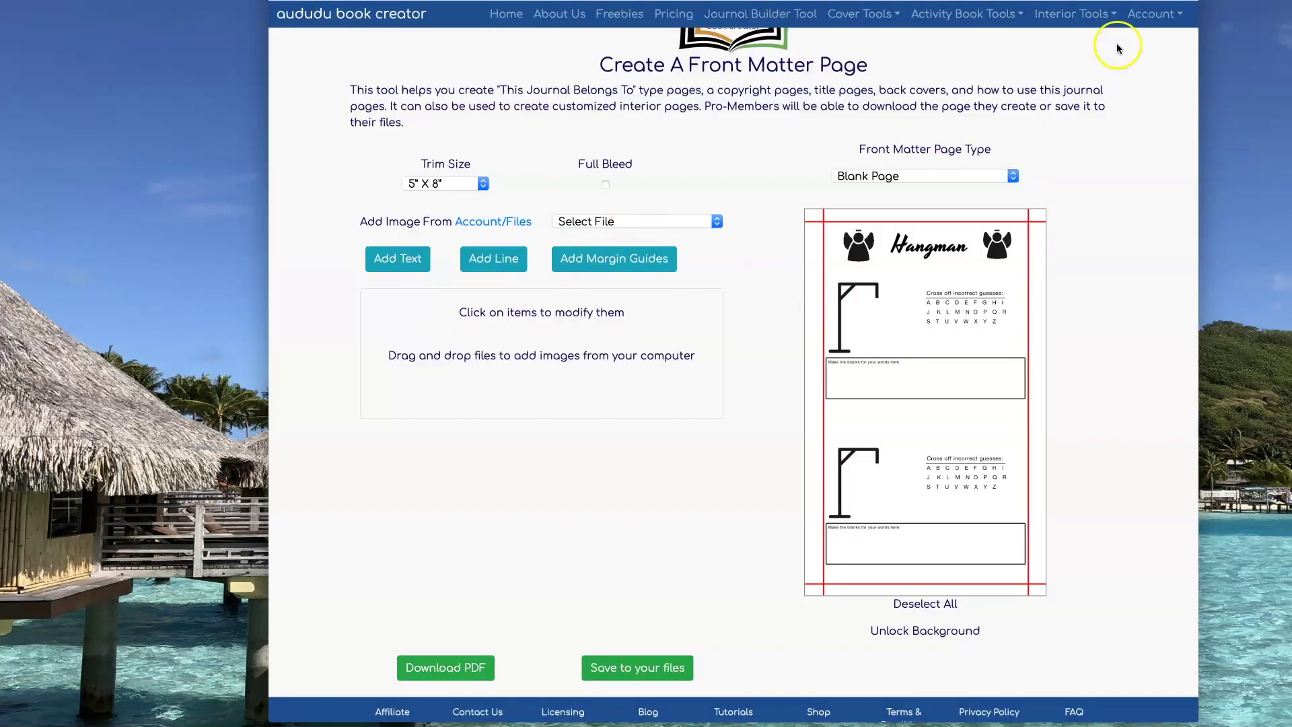
Add the title text "Tic-Tac-Toe" in Yesteryear-Regular above the grids of the tic-tac-toe page.
click(398, 352)
triple_click(927, 376)
text(Tic-Tac-Toe)
click(502, 462)
click(430, 441)
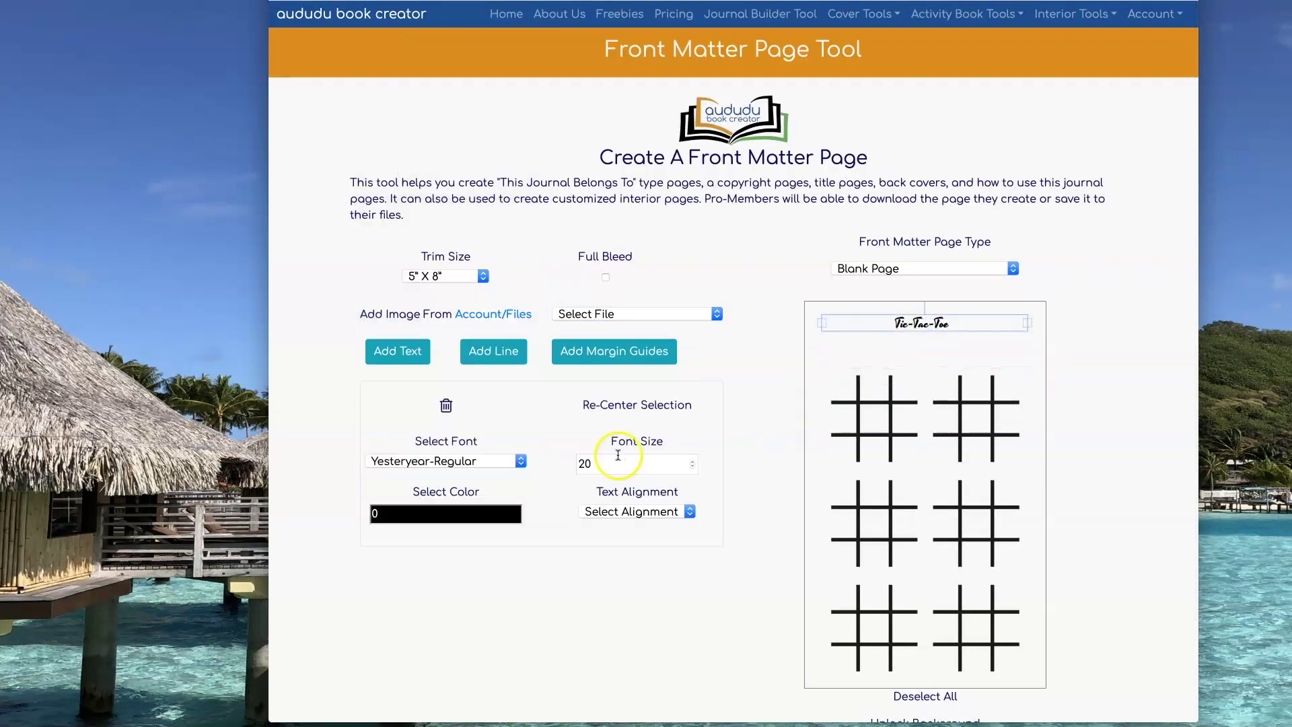
Set the "Tic-Tac-Toe" title's font size to 35 and add margin guides to the page.
text(35)
click(614, 352)
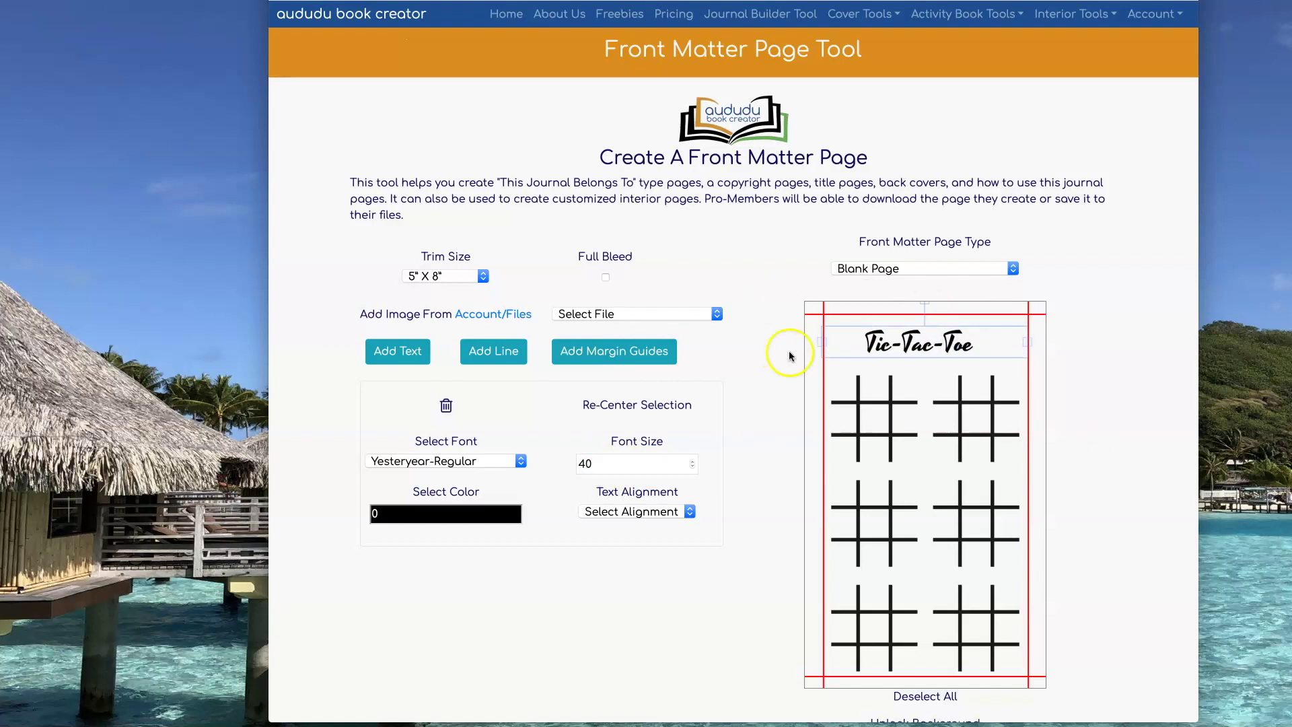
click(790, 358)
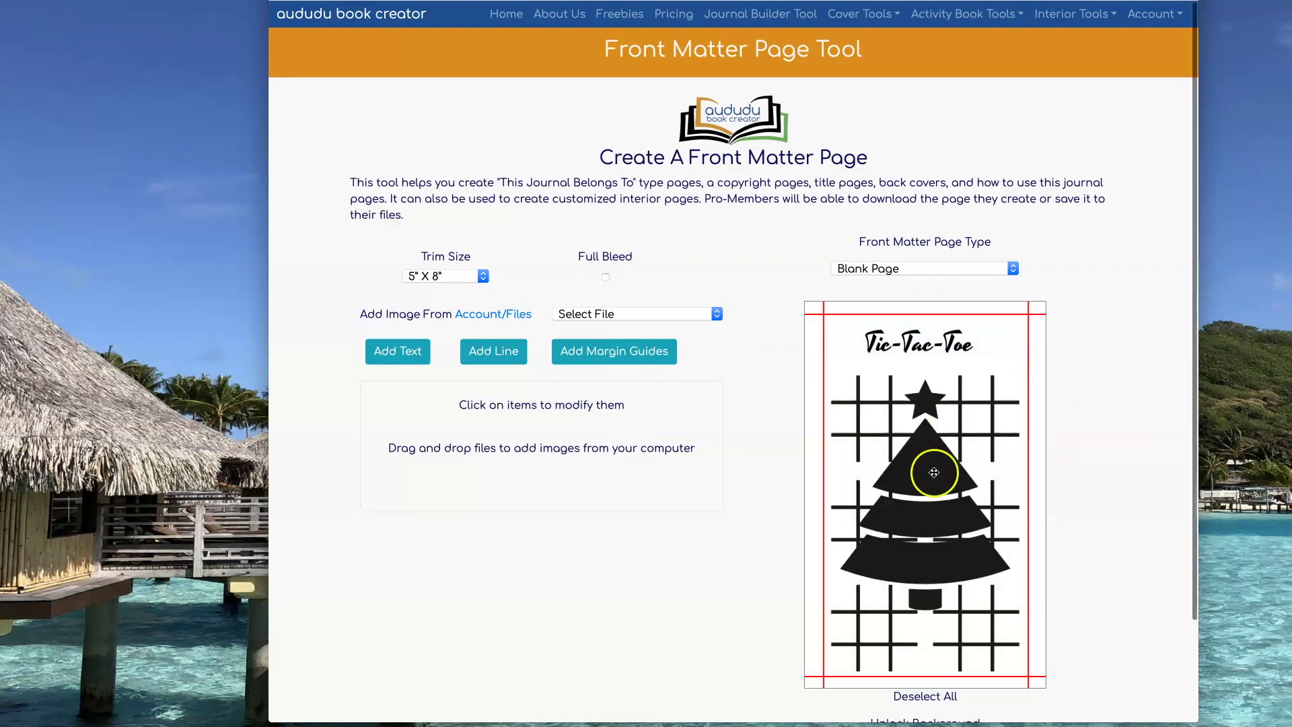
Shrink the Christmas tree images, place one on each side of the "Tic-Tac-Toe" title, and deselect everything.
click(935, 470)
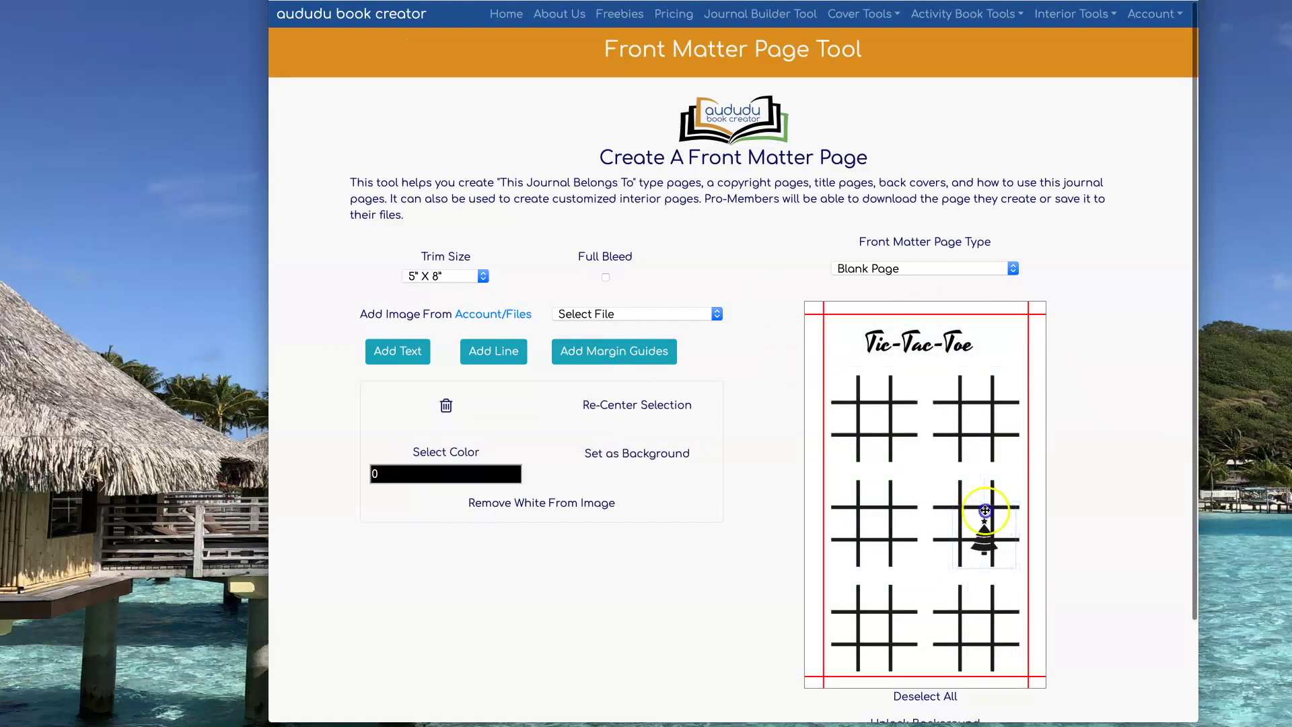
drag(985, 510, 997, 313)
scroll(970, 548, down, 1)
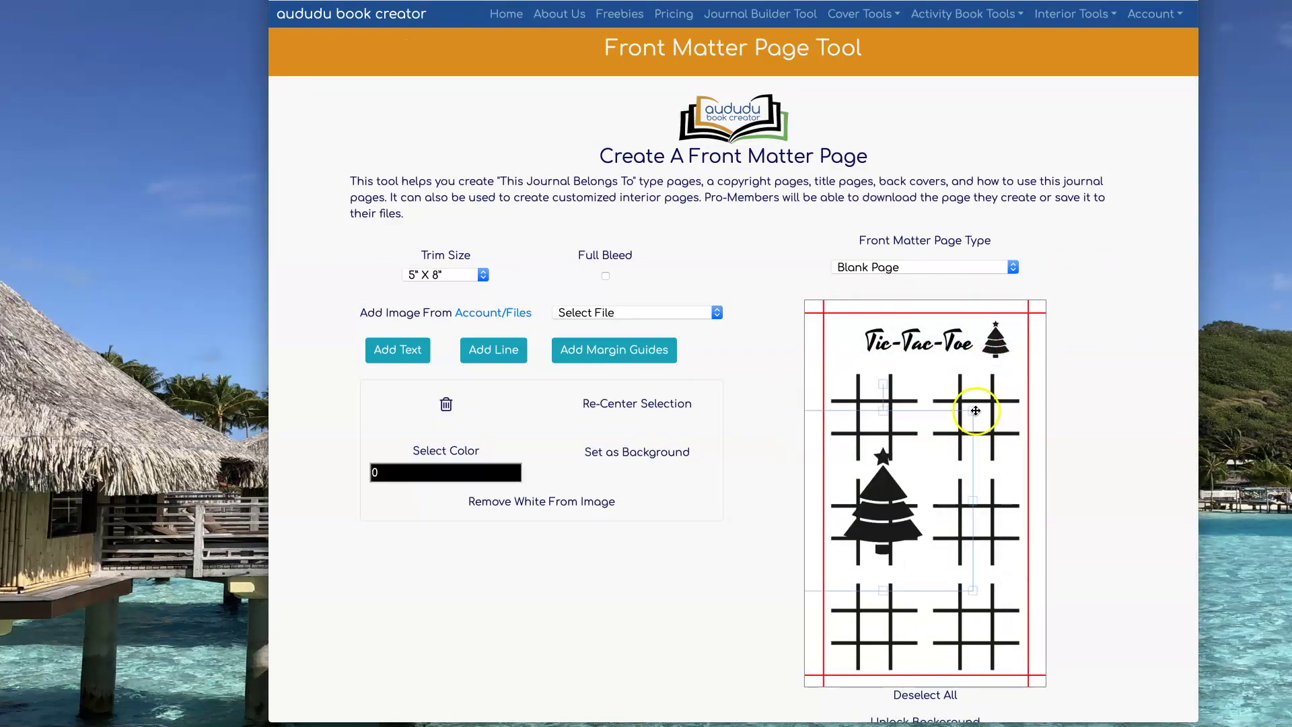
drag(975, 412, 860, 525)
drag(828, 559, 1001, 341)
click(1100, 335)
click(937, 346)
click(1101, 350)
Save the finished tic-tac-toe page to the account files as 5x8_tic-tac-toe_game.
scroll(773, 538, down, 3)
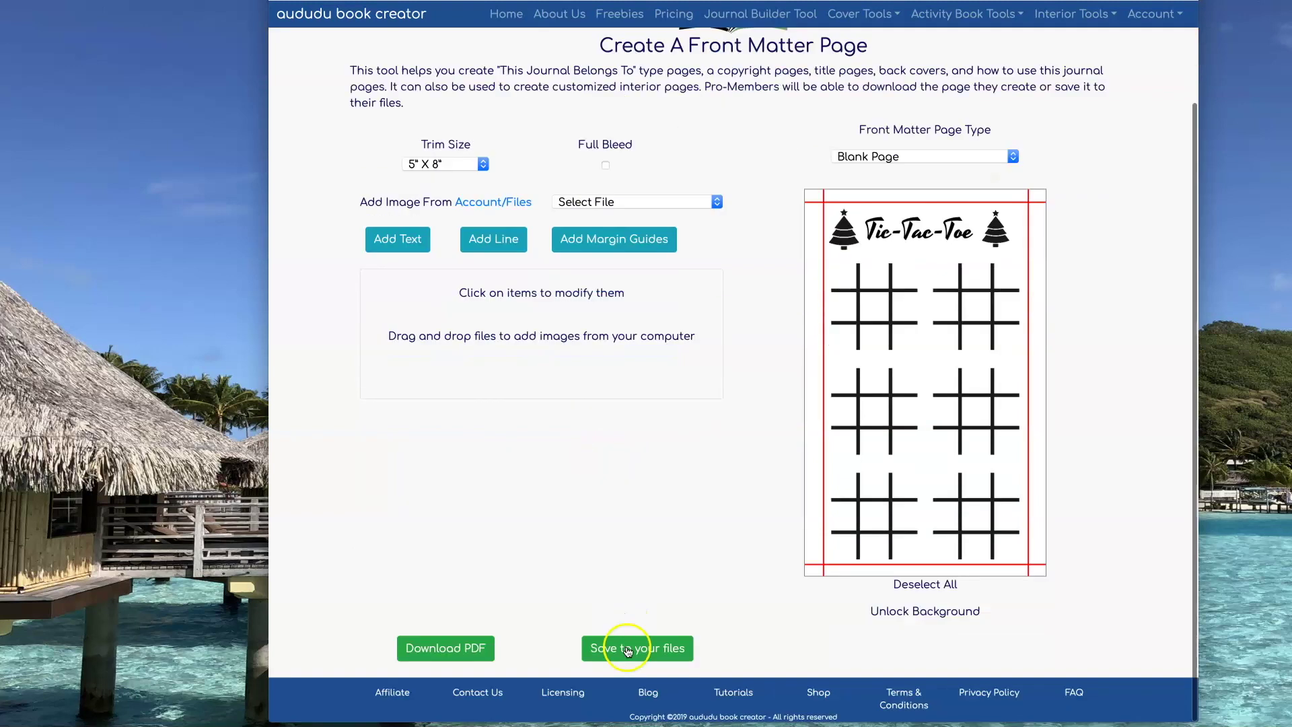
click(632, 648)
text(tic-tac-toe)
click(774, 288)
Open the Journal Builder Tool and add a section split into two subsections to a 5" x 8" journal.
scroll(782, 393, up, 3)
click(746, 15)
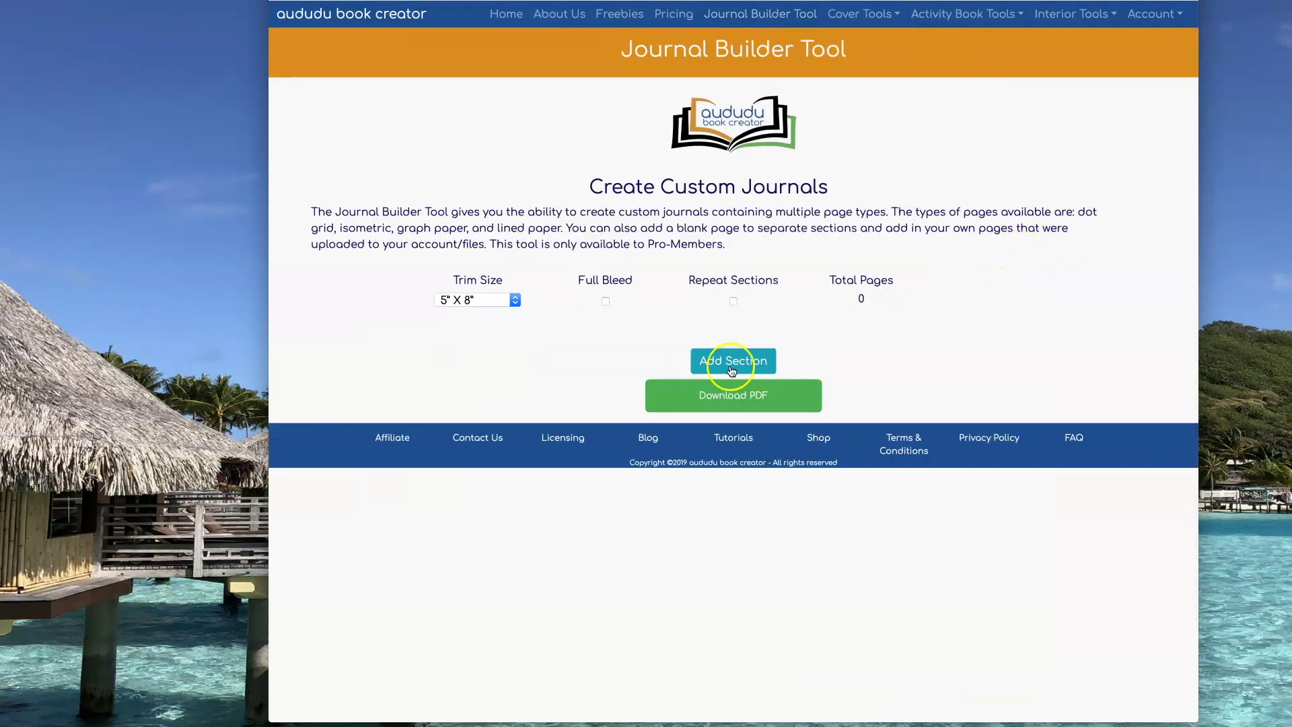
click(711, 362)
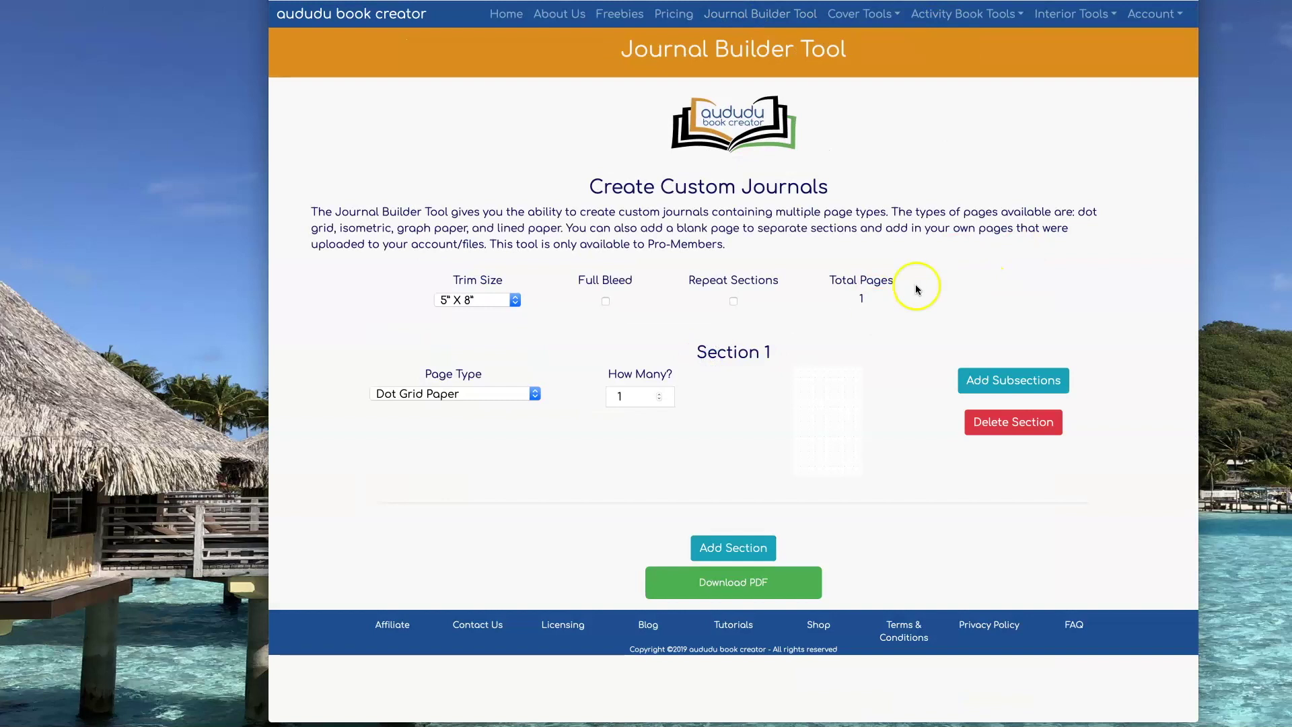
click(997, 382)
scroll(975, 310, down, 2)
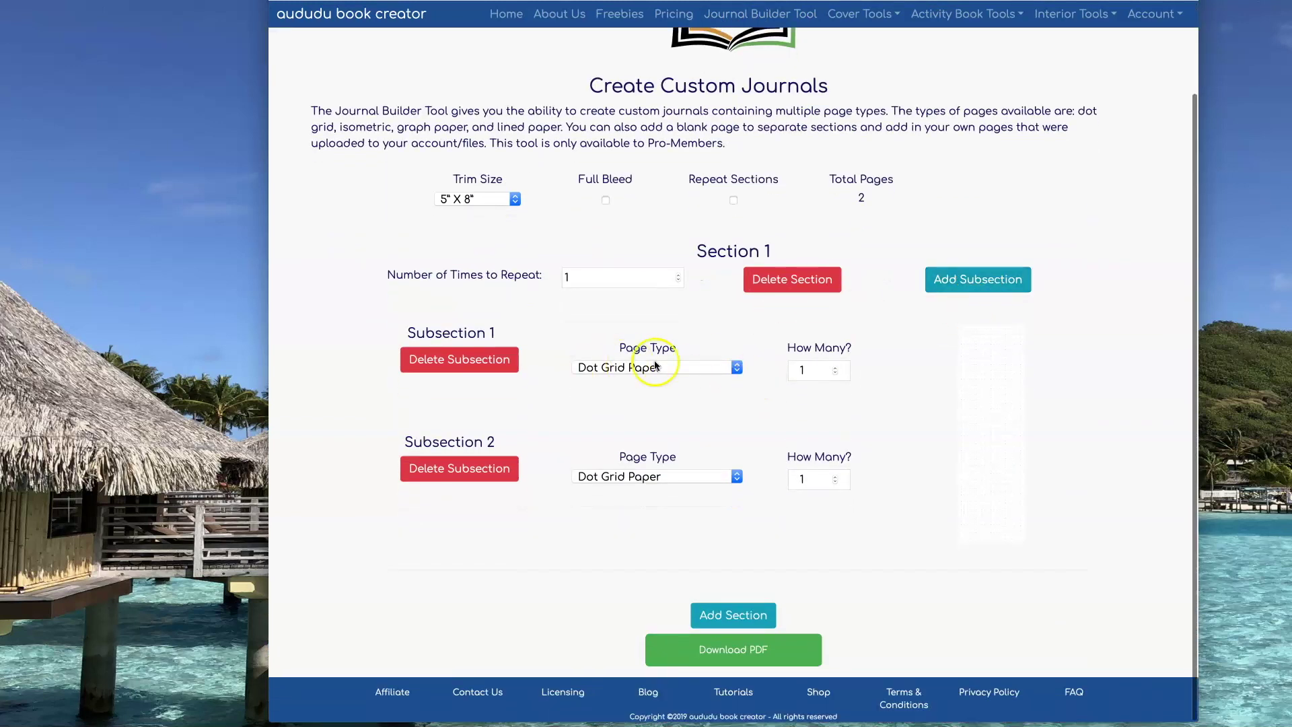
Set the page type of Subsection 1 to 5x8_3d_ttt_game.png and of Subsection 2 to 5x8_Sim_game.png.
click(702, 370)
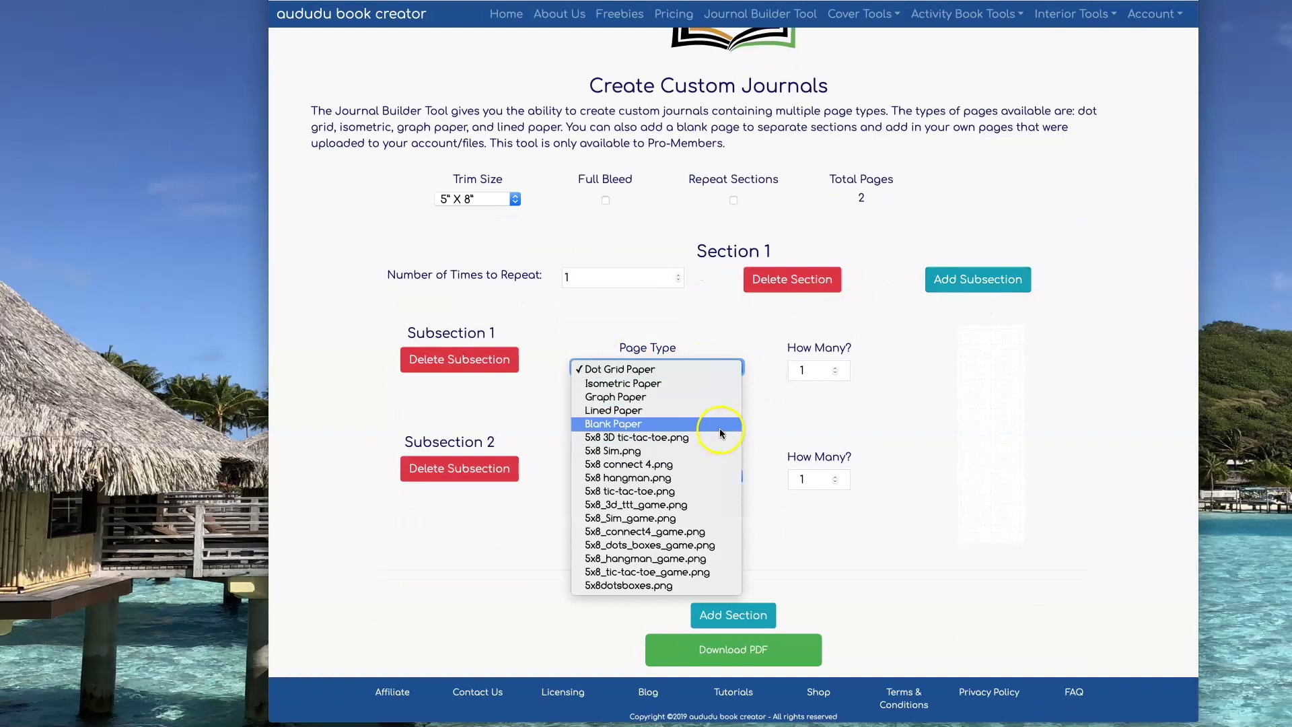
click(689, 491)
click(732, 369)
click(717, 385)
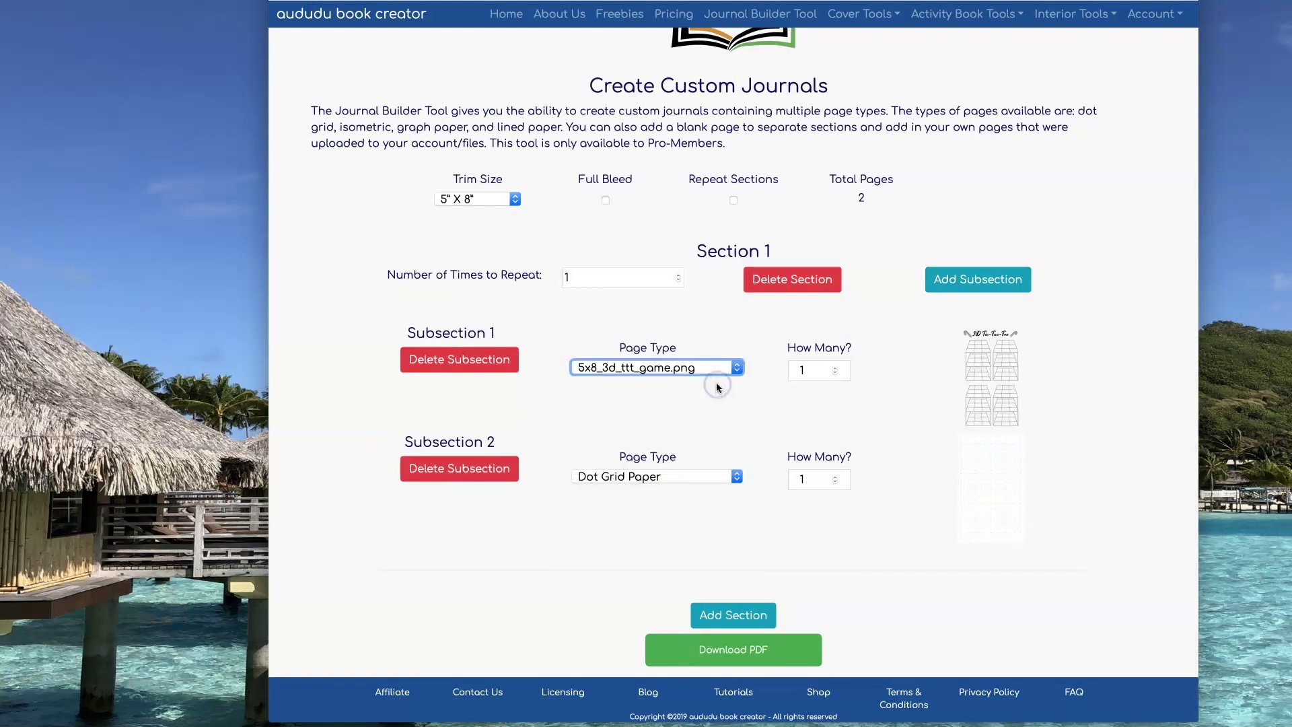
click(737, 478)
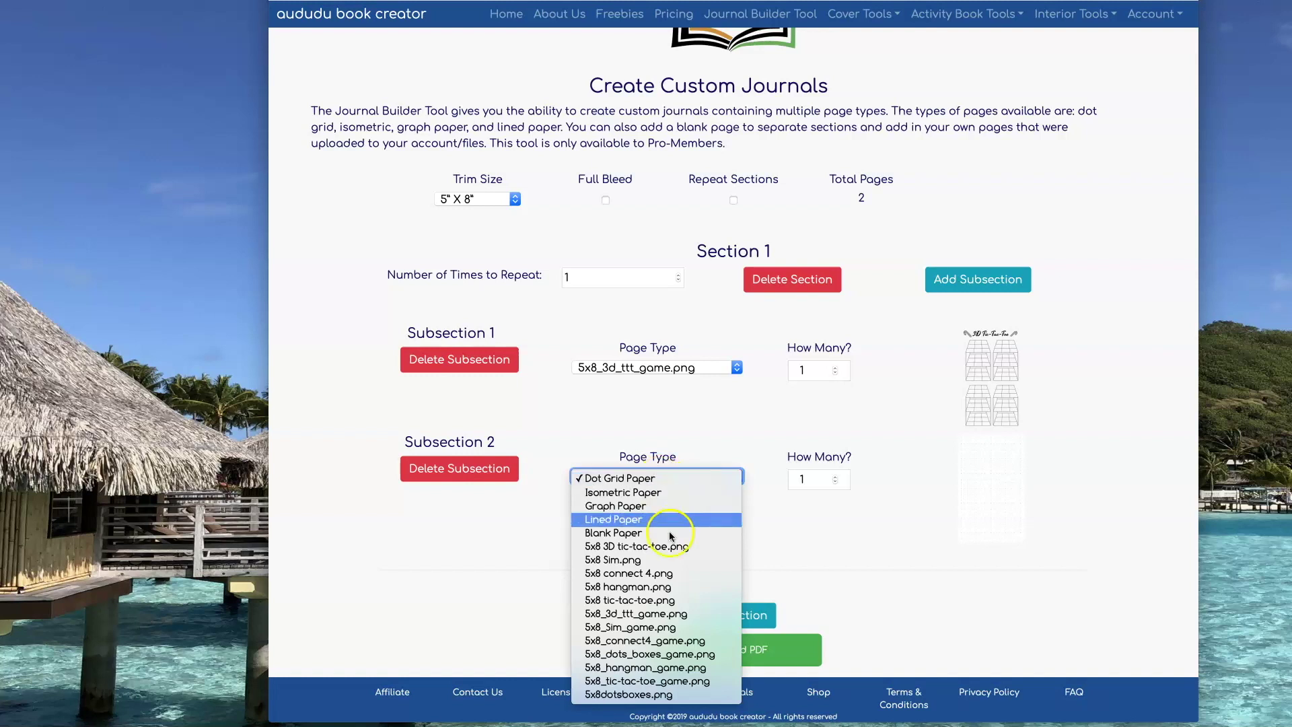
click(644, 628)
Add a third subsection with 5x8_hangman_game.png and a fourth with 5x8_dots_boxes_game.png as page types.
click(964, 284)
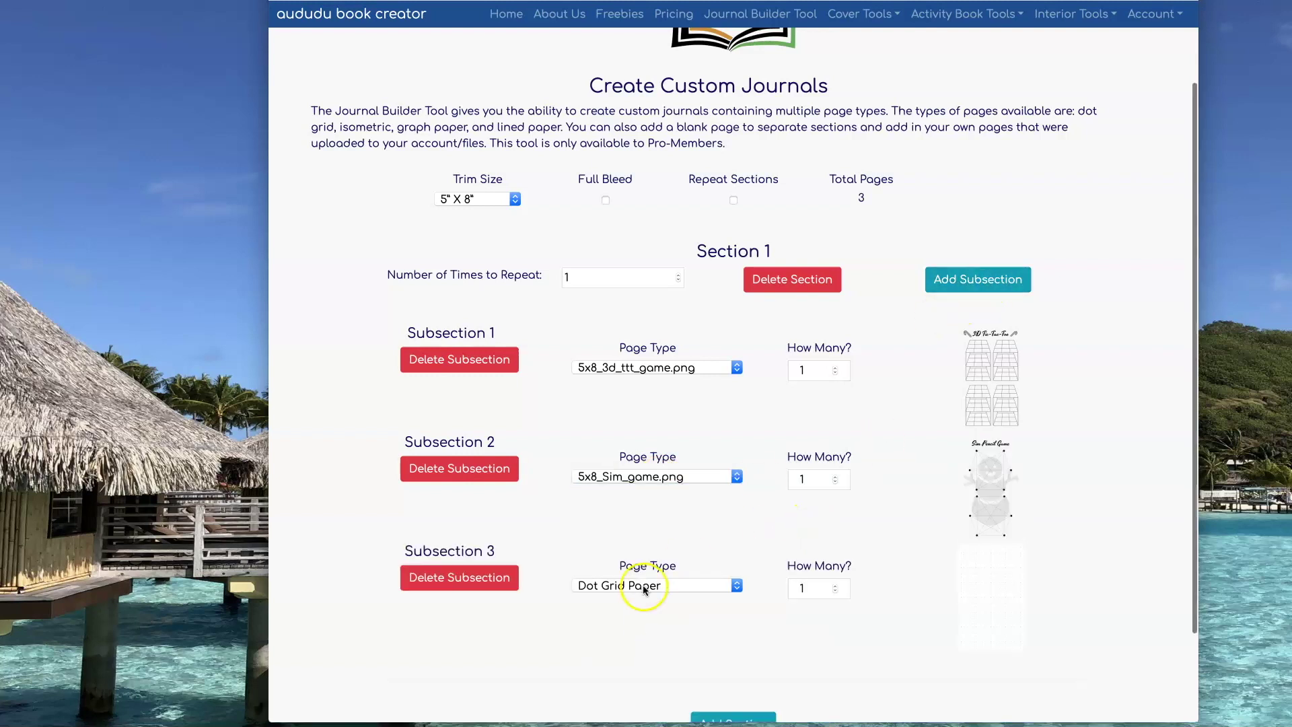
click(646, 587)
click(657, 541)
scroll(746, 549, down, 2)
click(995, 170)
scroll(817, 440, down, 2)
click(712, 478)
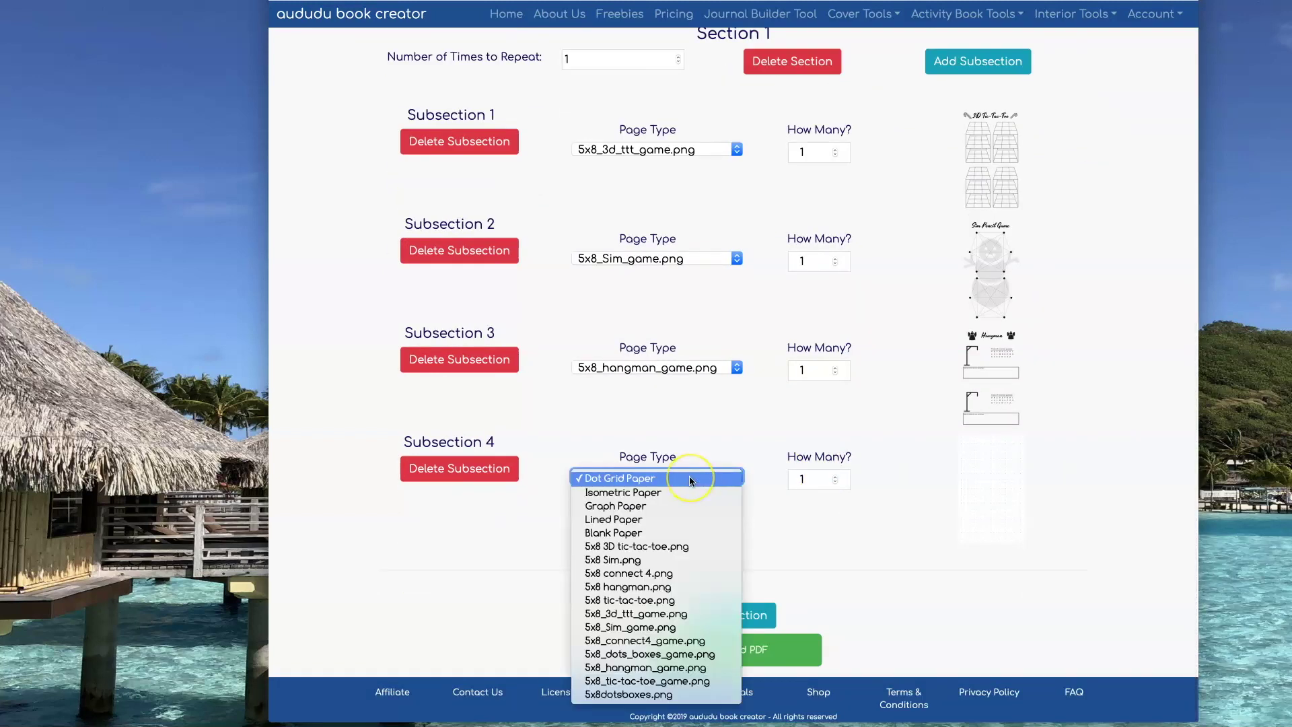
click(663, 655)
Add a fifth subsection with 5x8_tic-tac-toe_game.png and a sixth with 5x8_connect4_game.png as page types.
click(978, 59)
scroll(809, 322, down, 2)
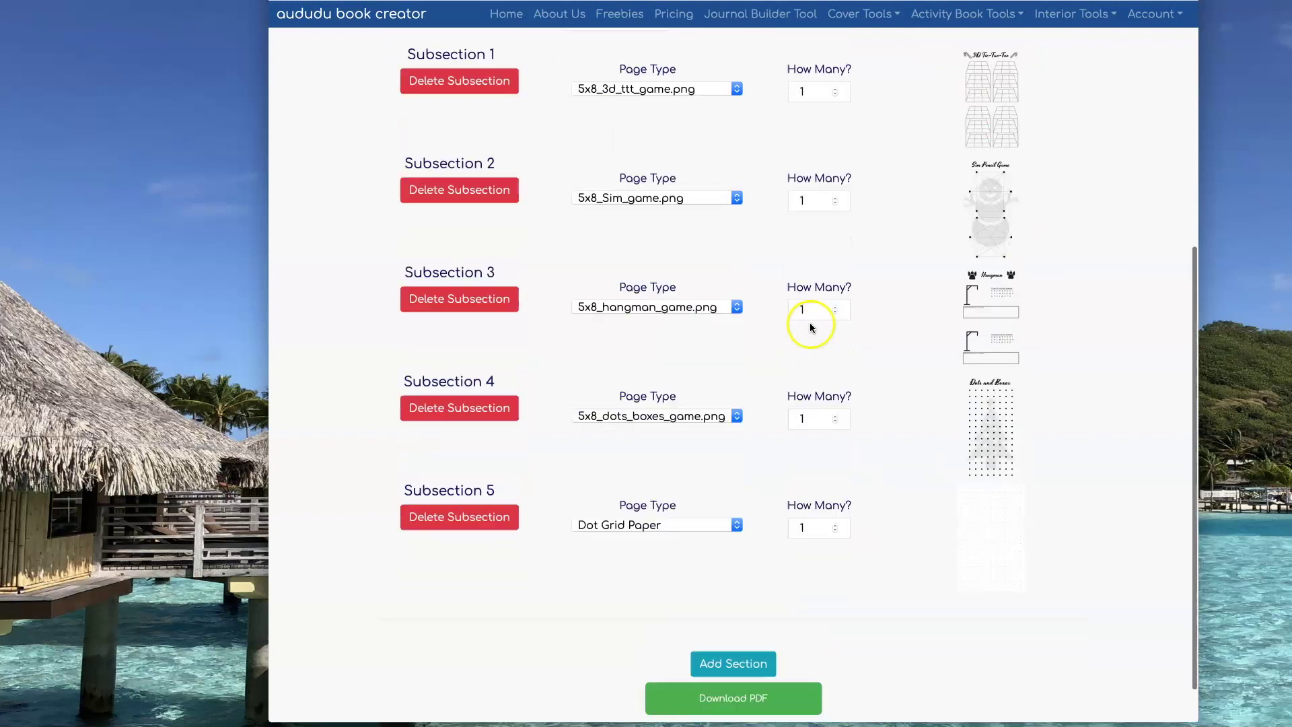
click(685, 500)
click(687, 467)
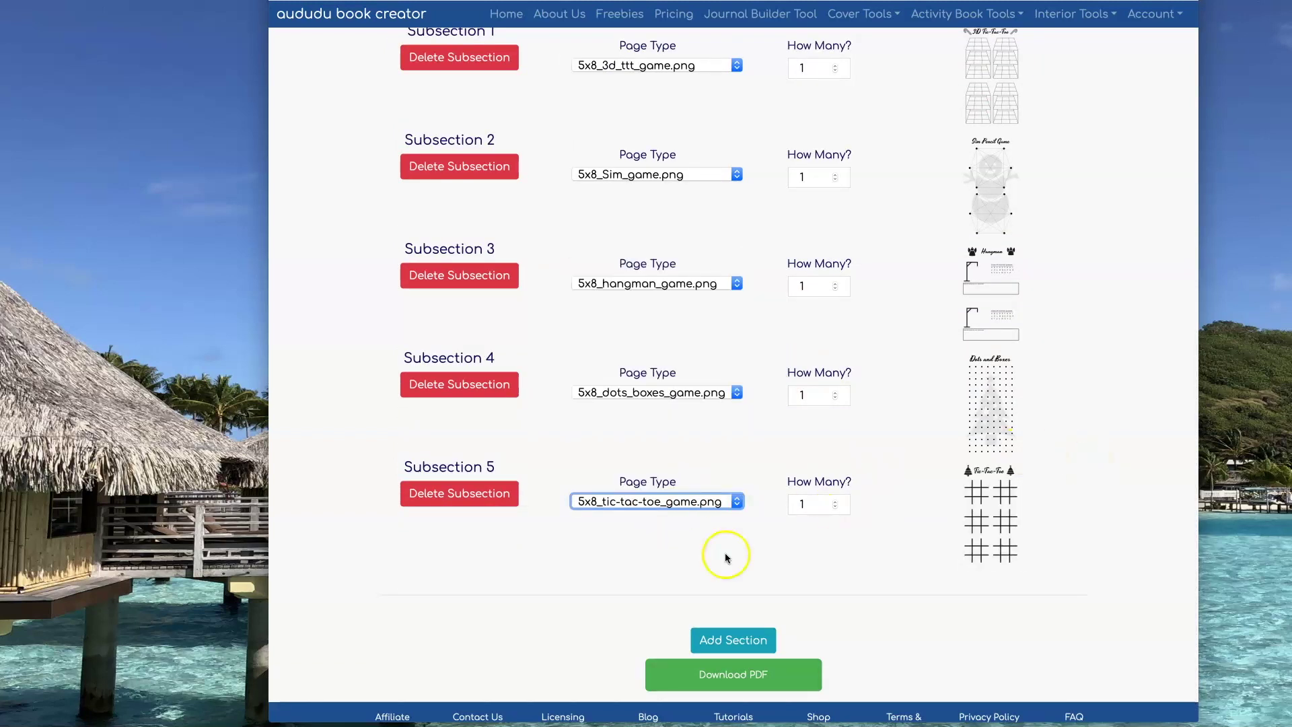
scroll(975, 254, up, 2)
click(978, 40)
scroll(1004, 337, down, 3)
click(637, 477)
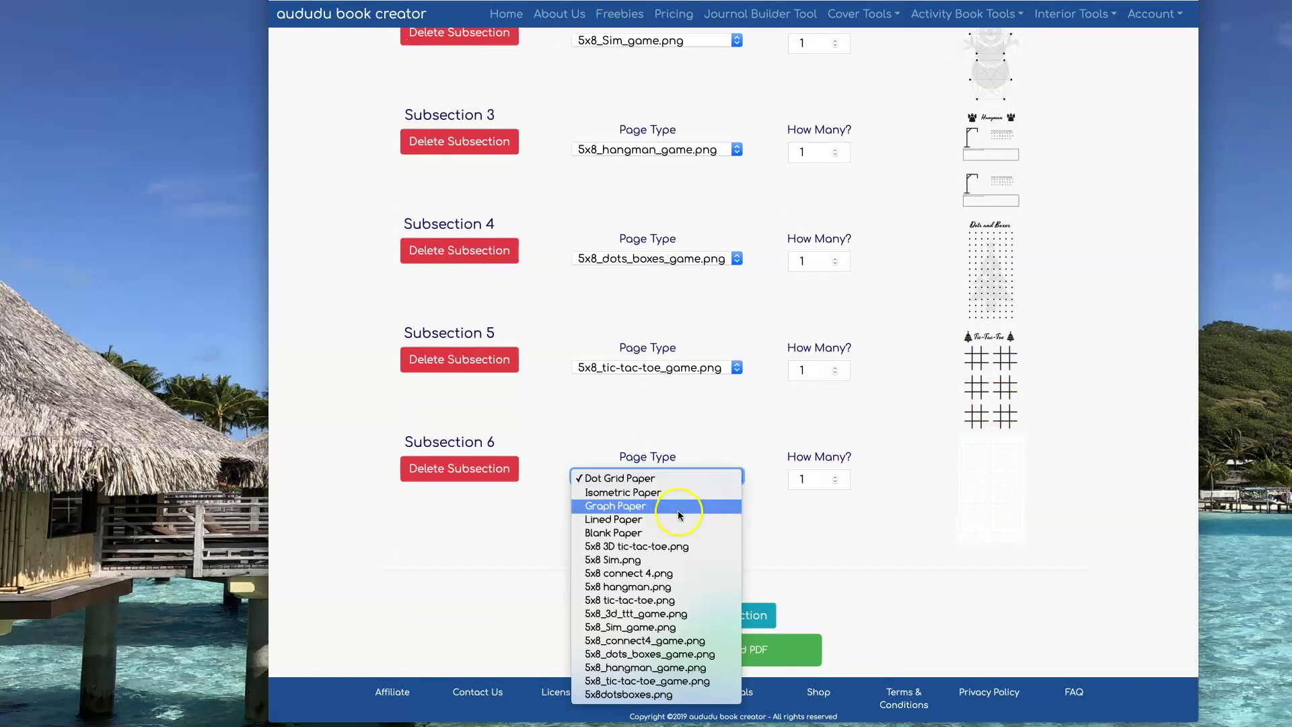
click(689, 648)
Set Section 1 to repeat 17 times.
scroll(1159, 484, up, 6)
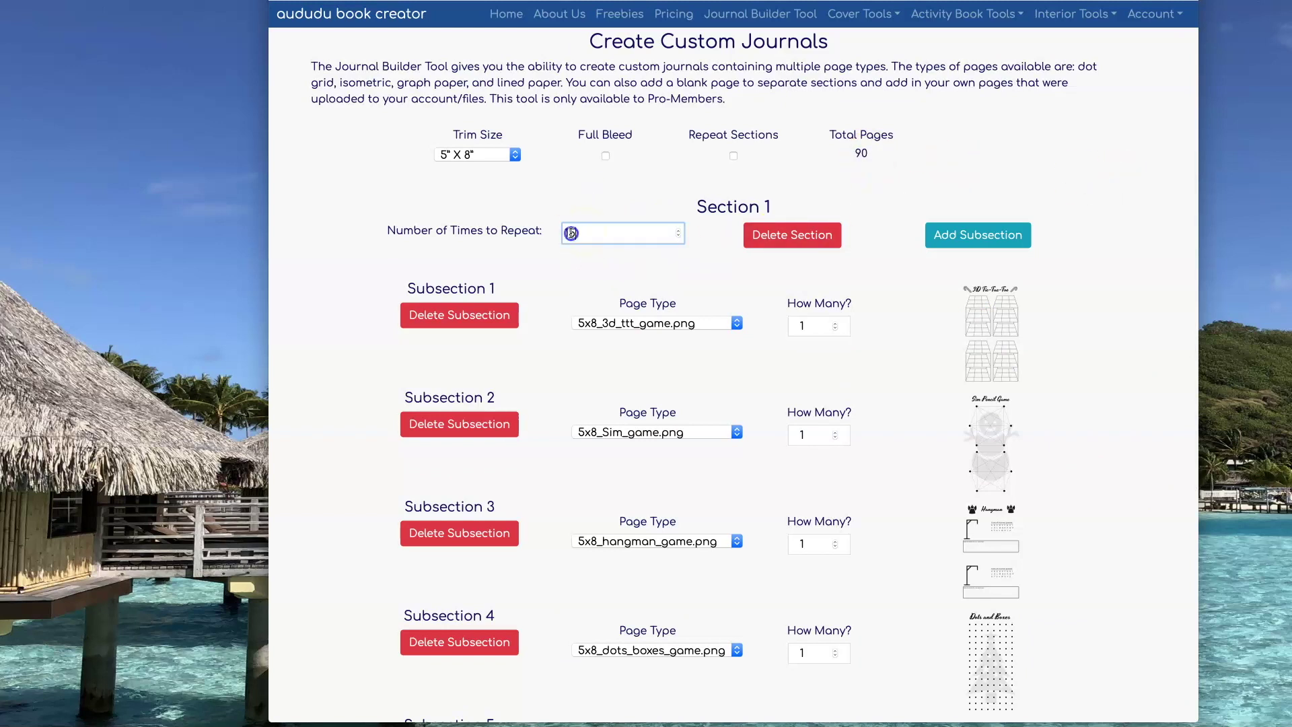
text(17)
click(662, 183)
Download the journal as a PDF, open the downloaded file in Preview, and adjust its window.
scroll(1029, 211, down, 6)
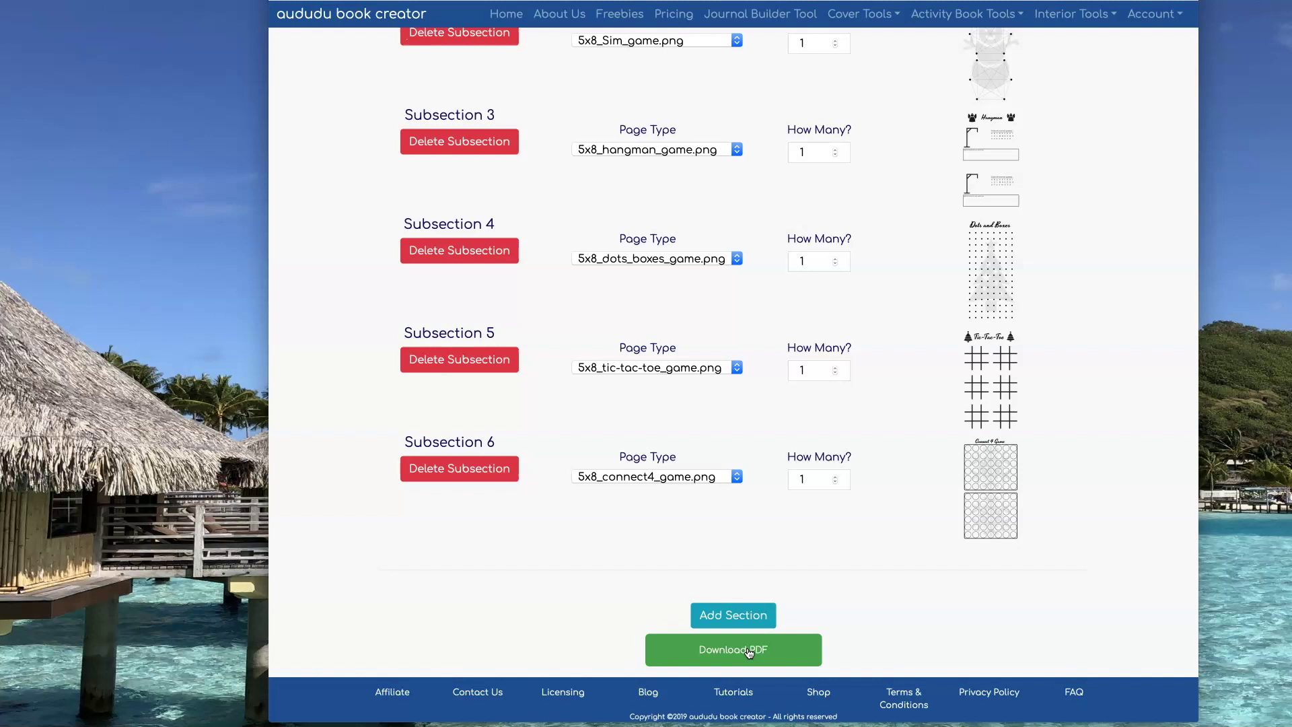
click(1003, 725)
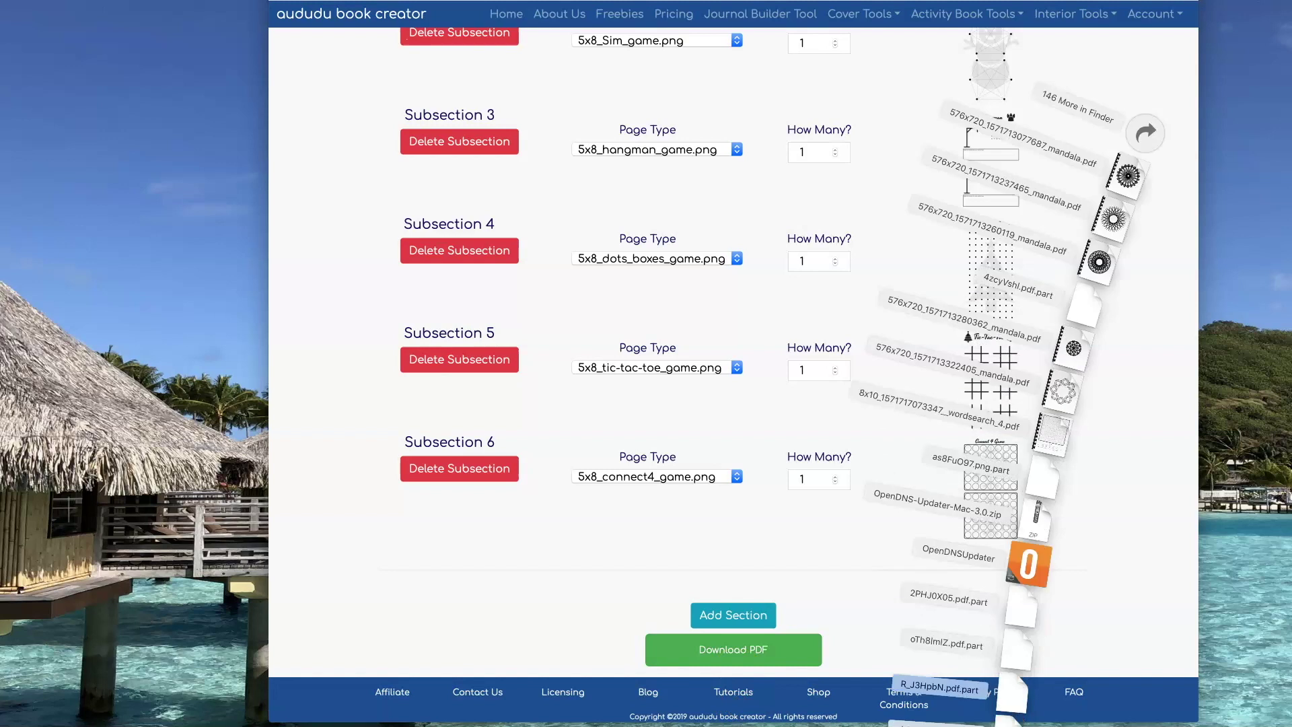
click(1003, 726)
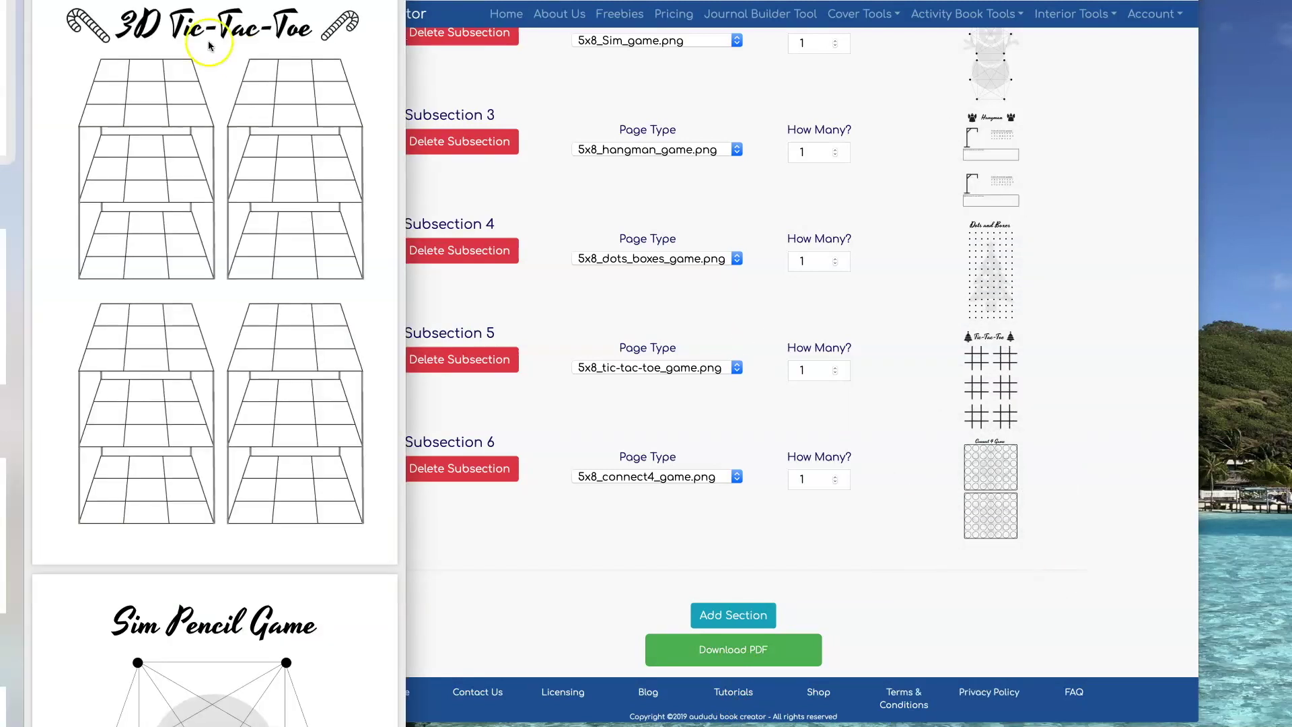
drag(406, 1, 534, 53)
Review the journal PDF from the first page, checking the order and repetition of the six game pages.
scroll(493, 192, up, 5)
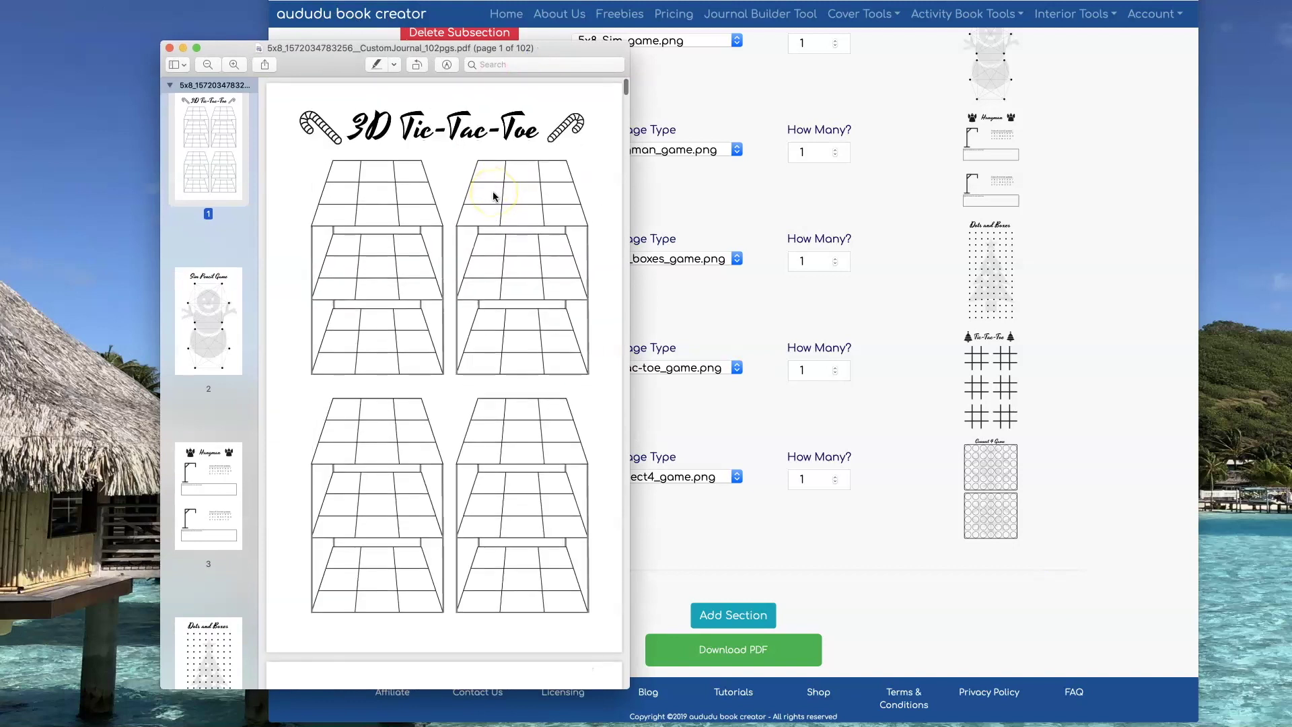
scroll(493, 191, down, 5)
scroll(493, 191, down, 15)
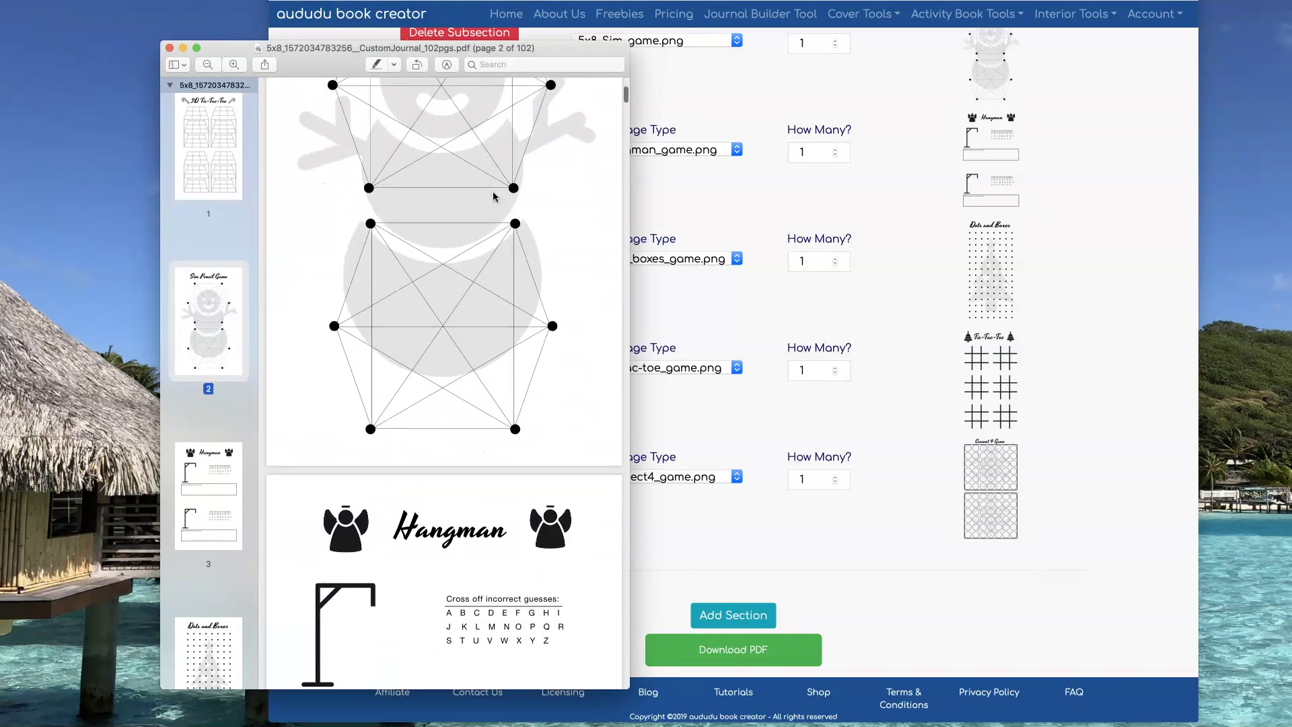
scroll(492, 191, down, 15)
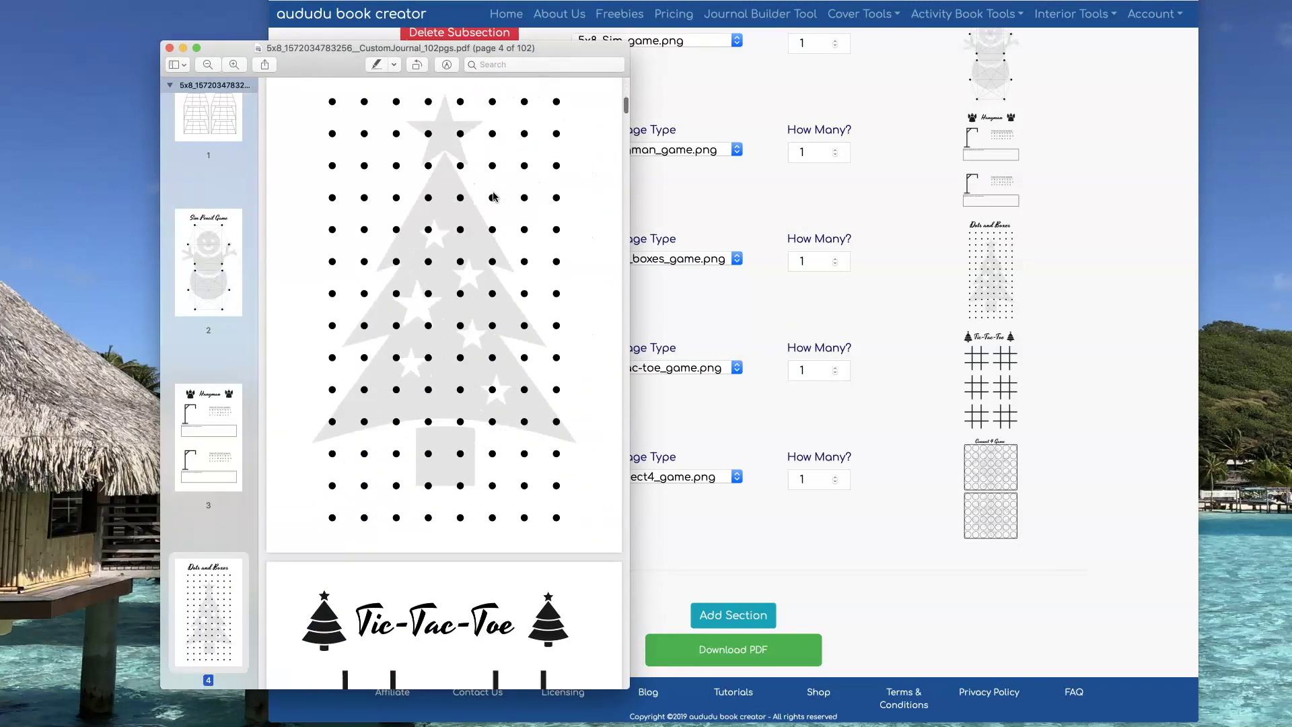
scroll(493, 196, down, 15)
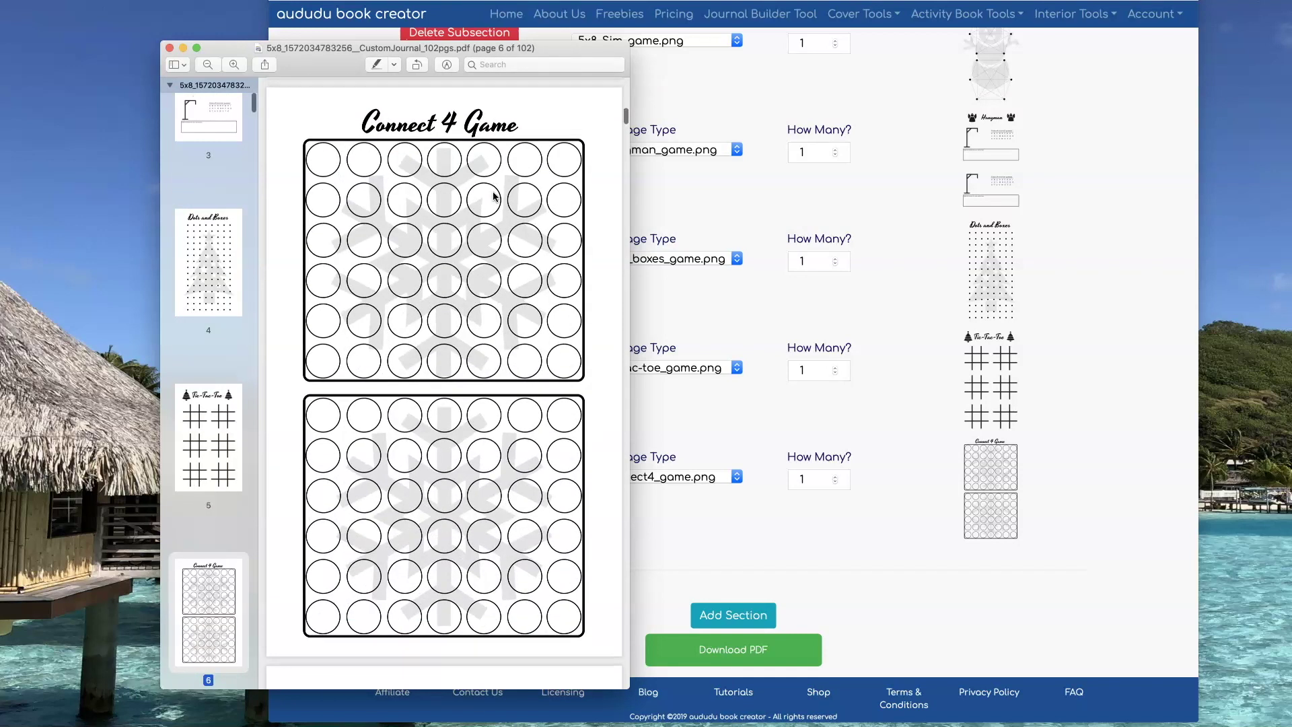
scroll(492, 196, down, 15)
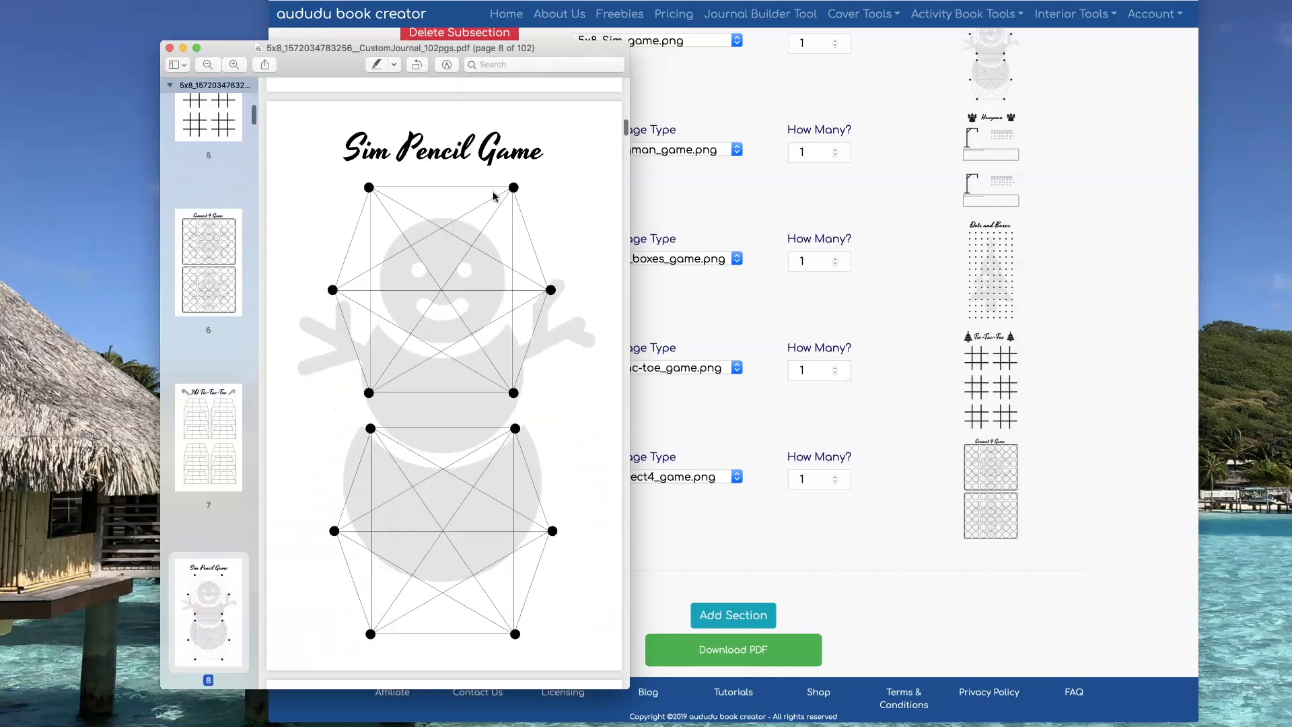
scroll(492, 196, down, 15)
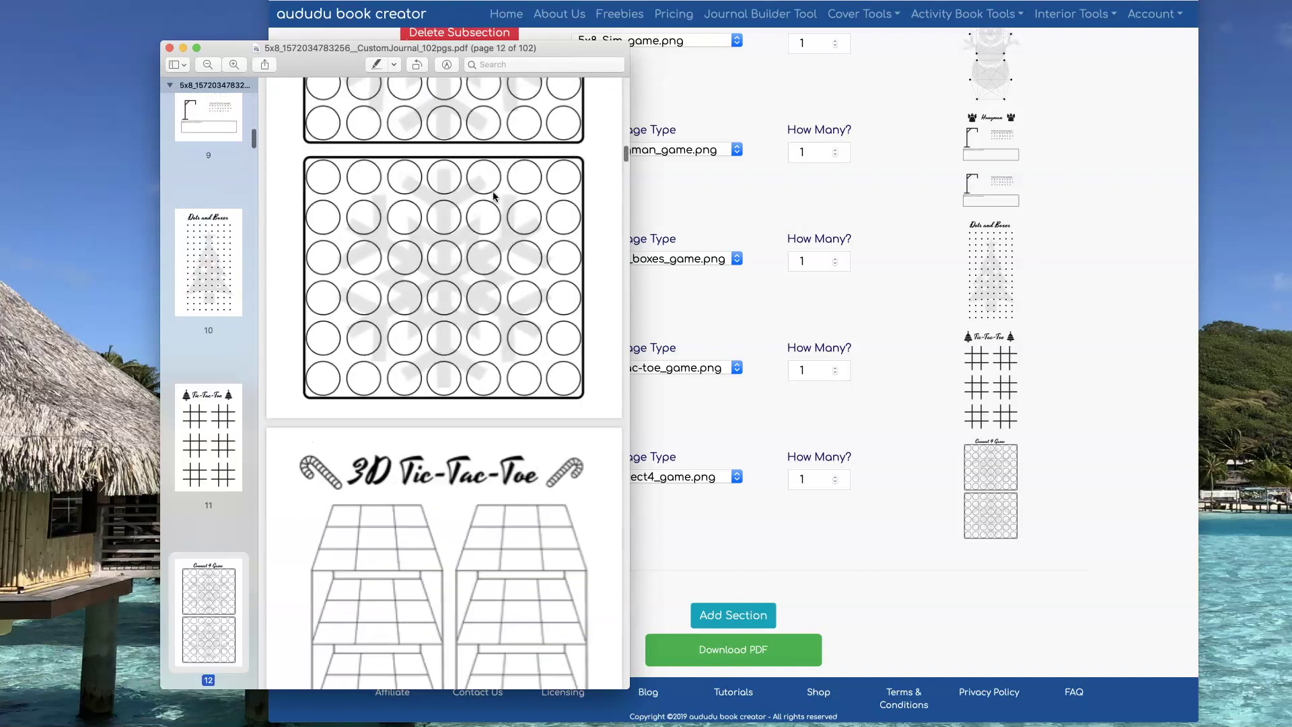
scroll(492, 196, down, 2)
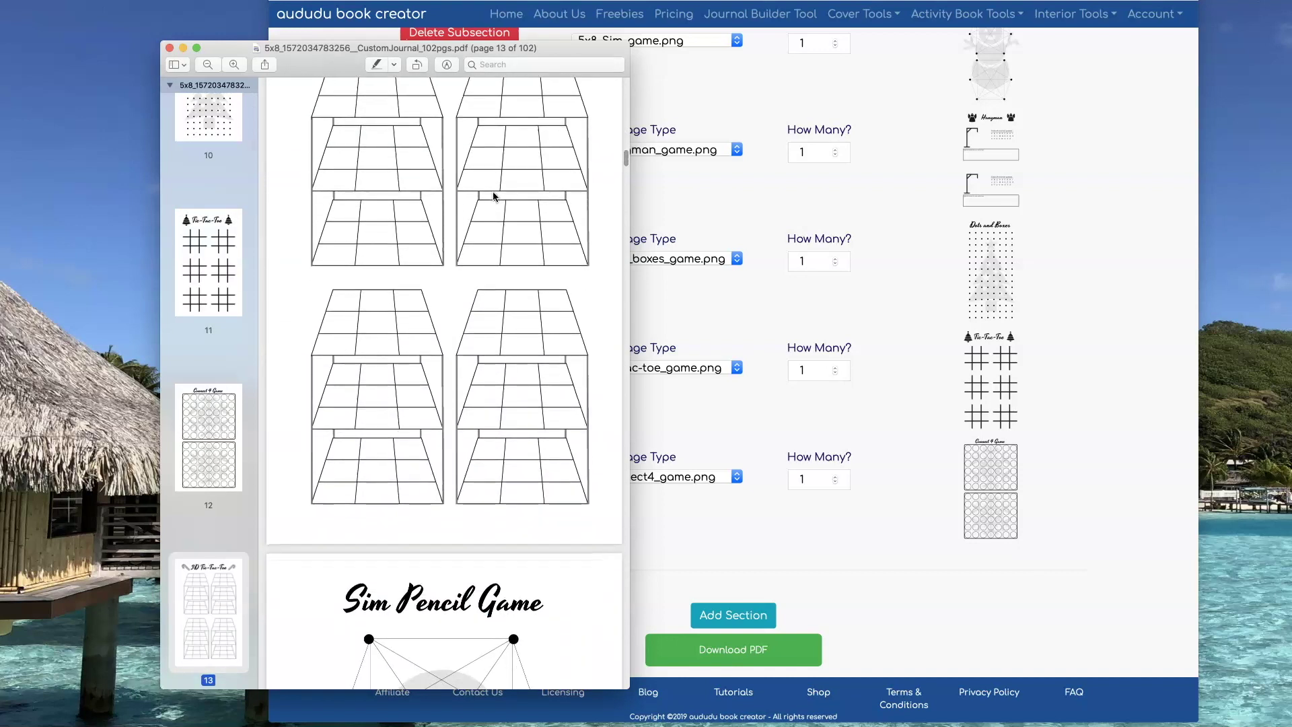